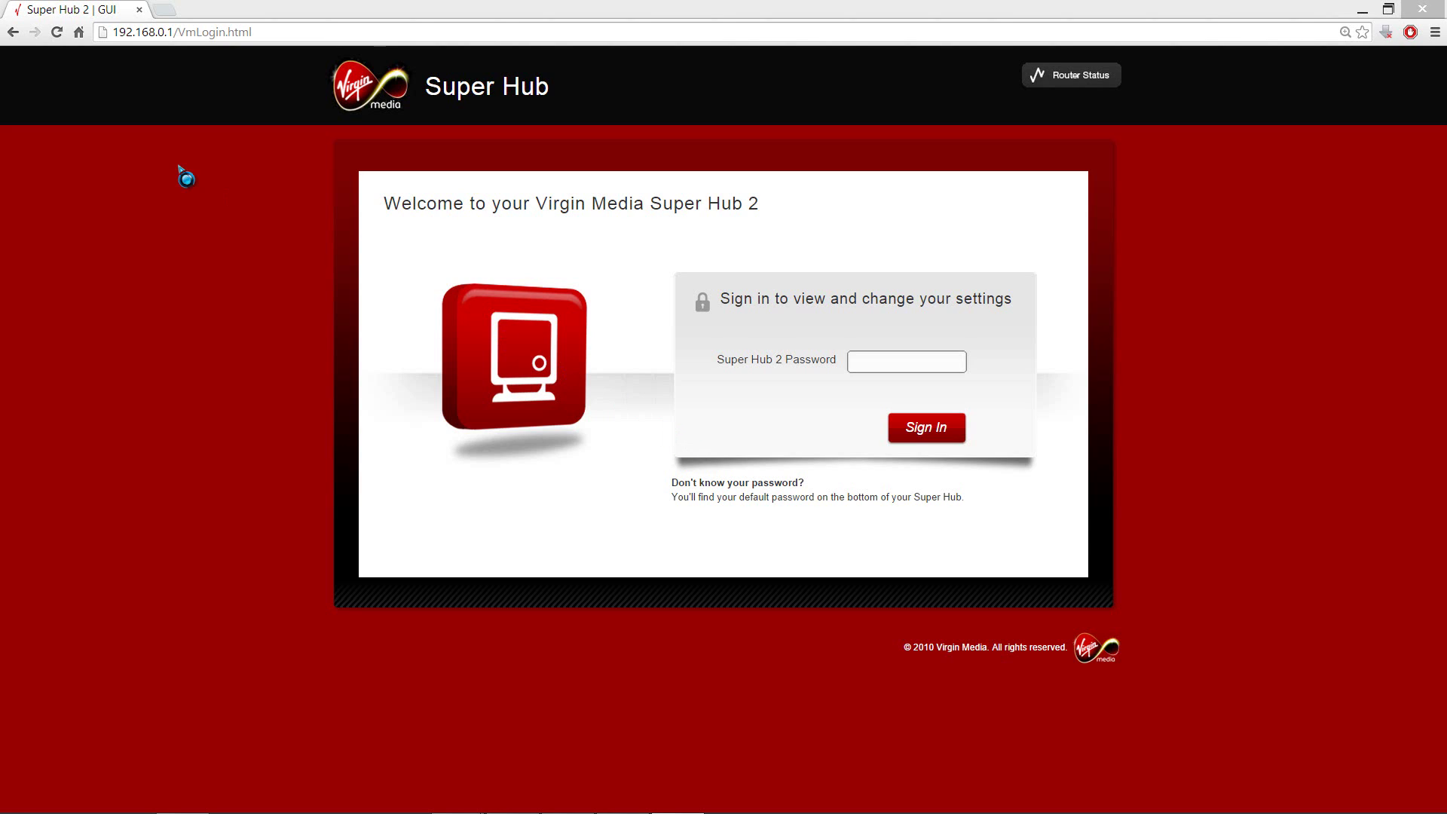
# Reload the hub sign-in page at 192.168.0.1 and submit the hub password
pyautogui.click(291, 30)
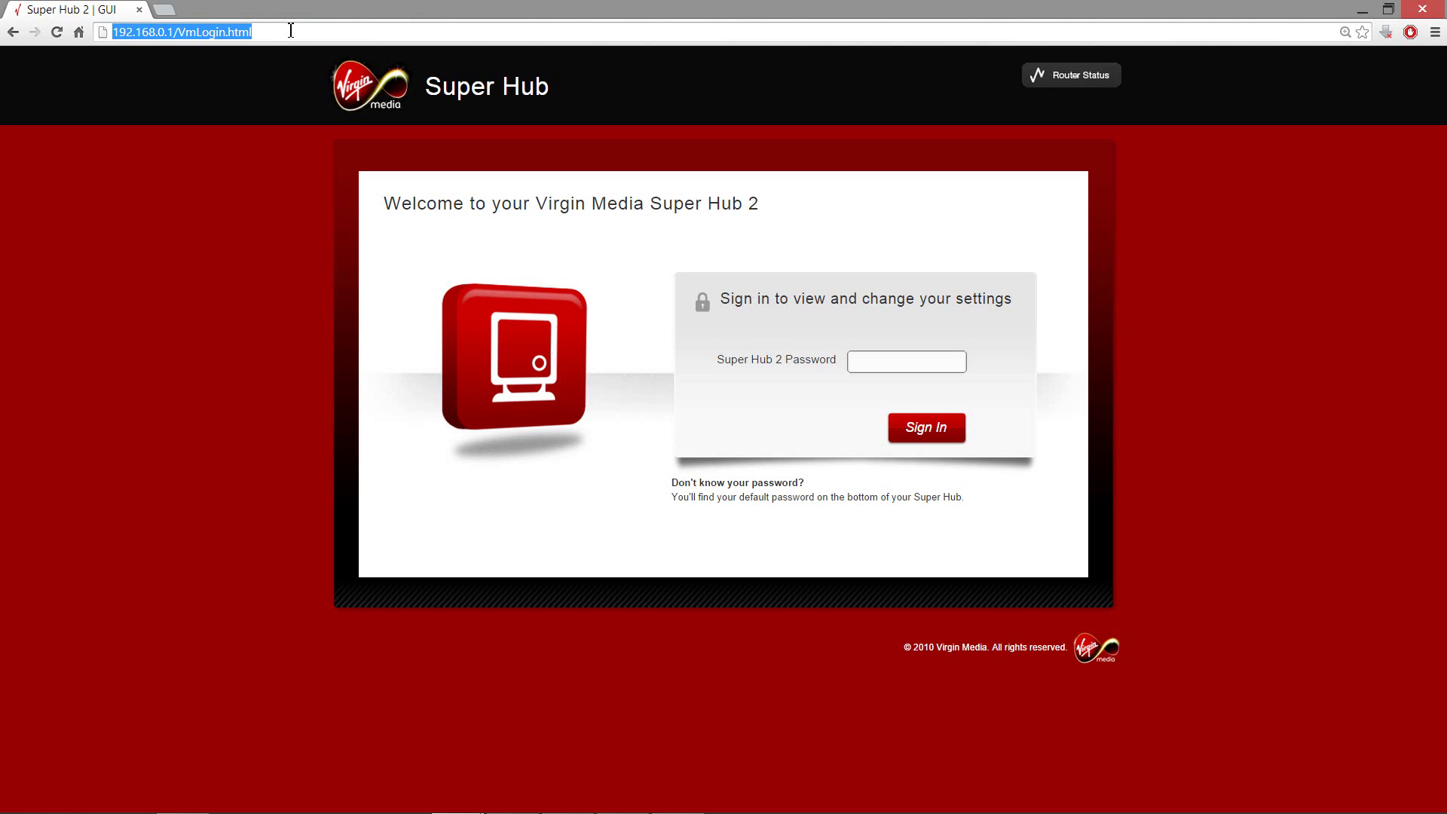
pyautogui.press('Return')
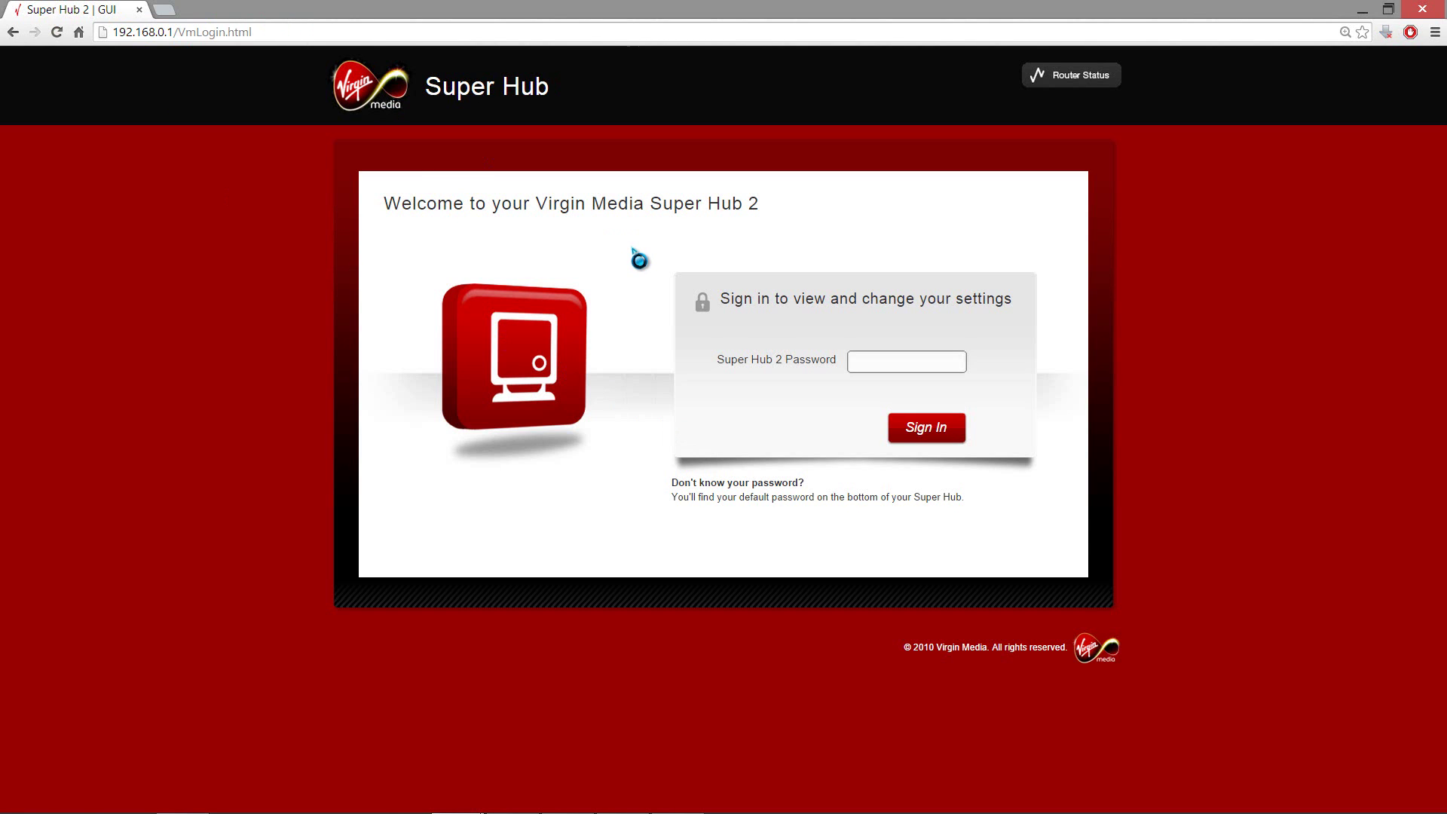
pyautogui.click(932, 367)
pyautogui.write('••••••••')
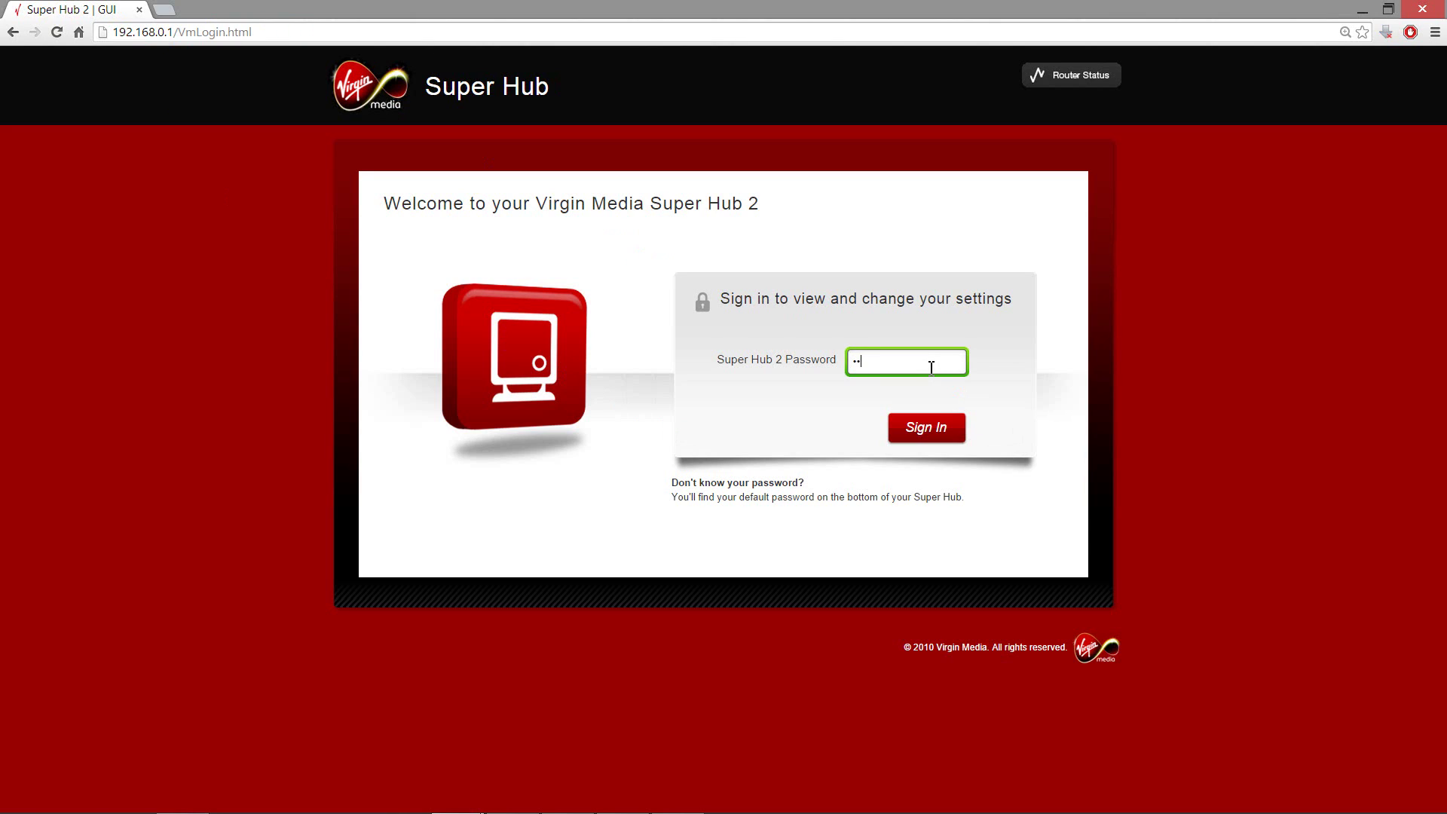
pyautogui.press('Return')
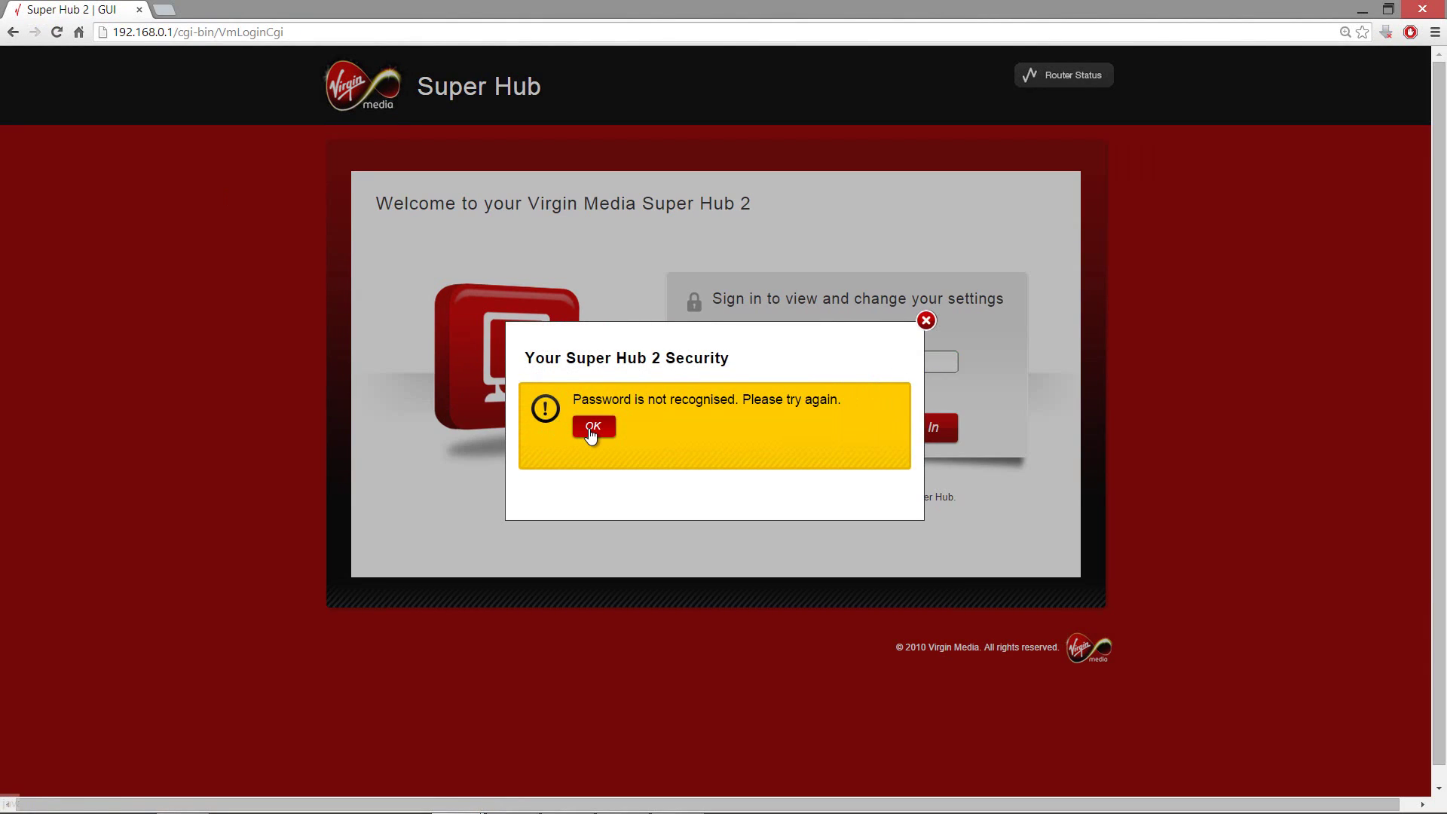
# Dismiss the 'Password is not recognised' error and resubmit a retyped password
pyautogui.click(593, 426)
pyautogui.click(876, 368)
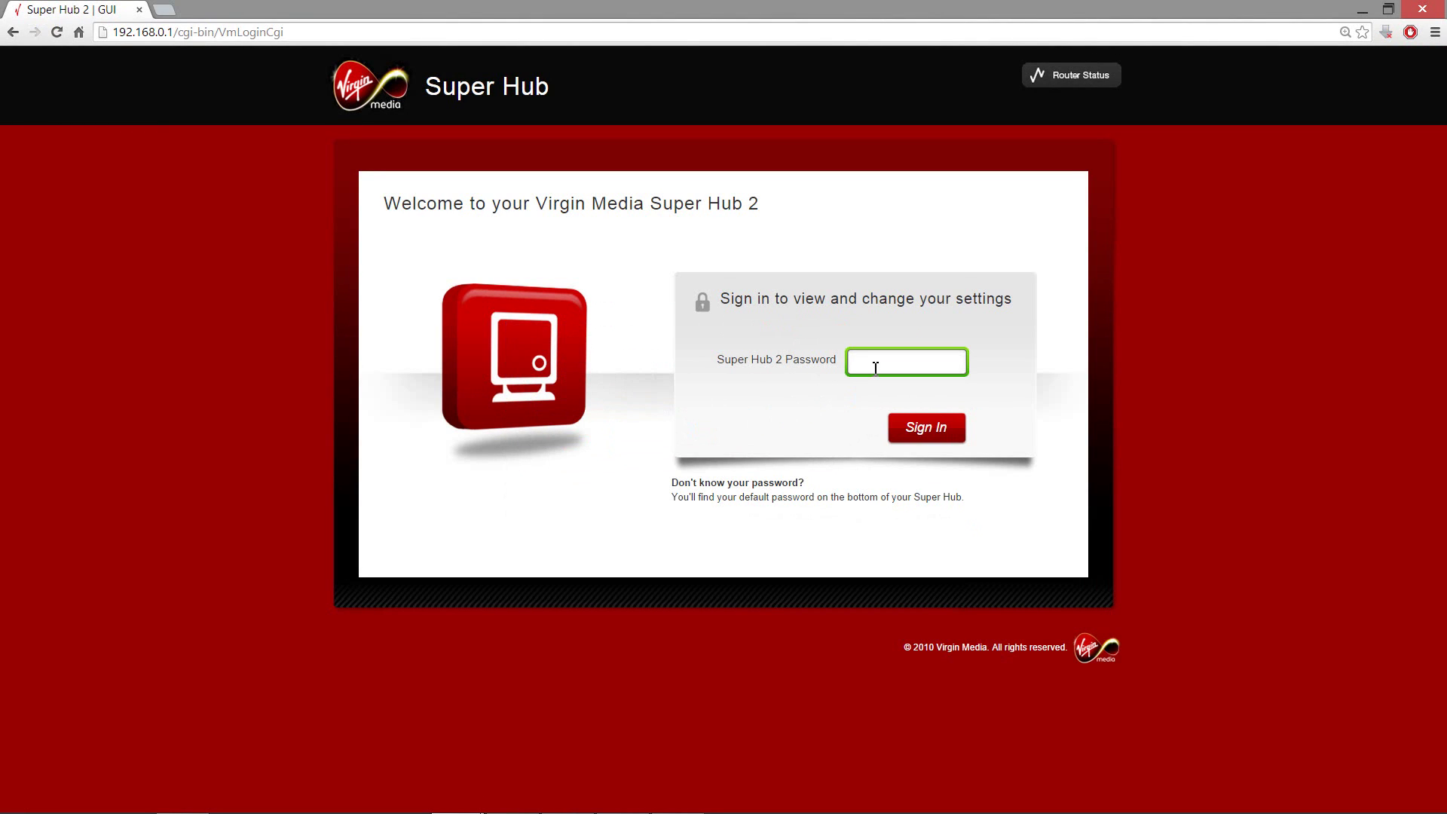
pyautogui.write('••••••')
pyautogui.press('Return')
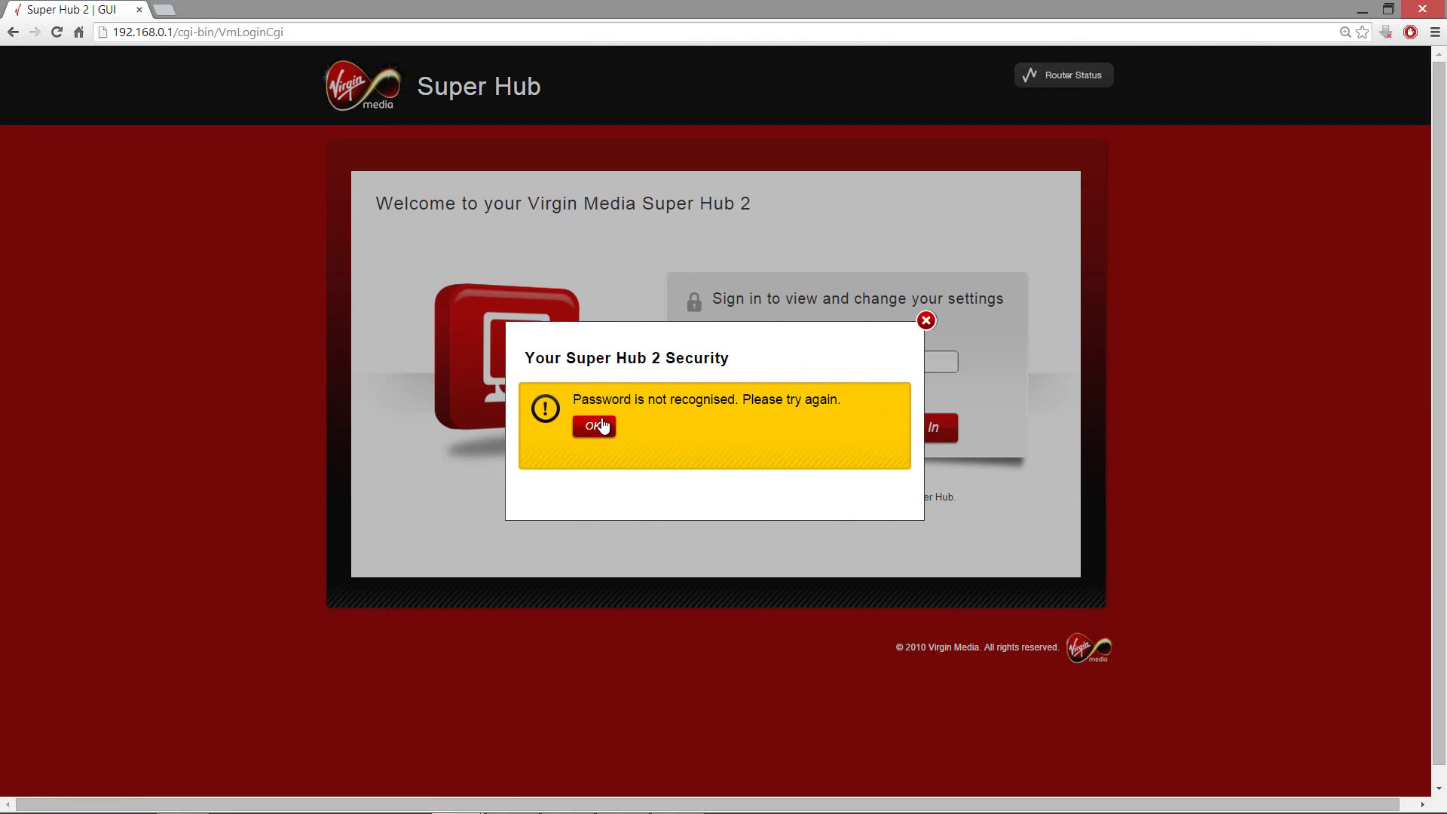
# Clear the second rejection and submit another password attempt
pyautogui.click(603, 427)
pyautogui.click(889, 360)
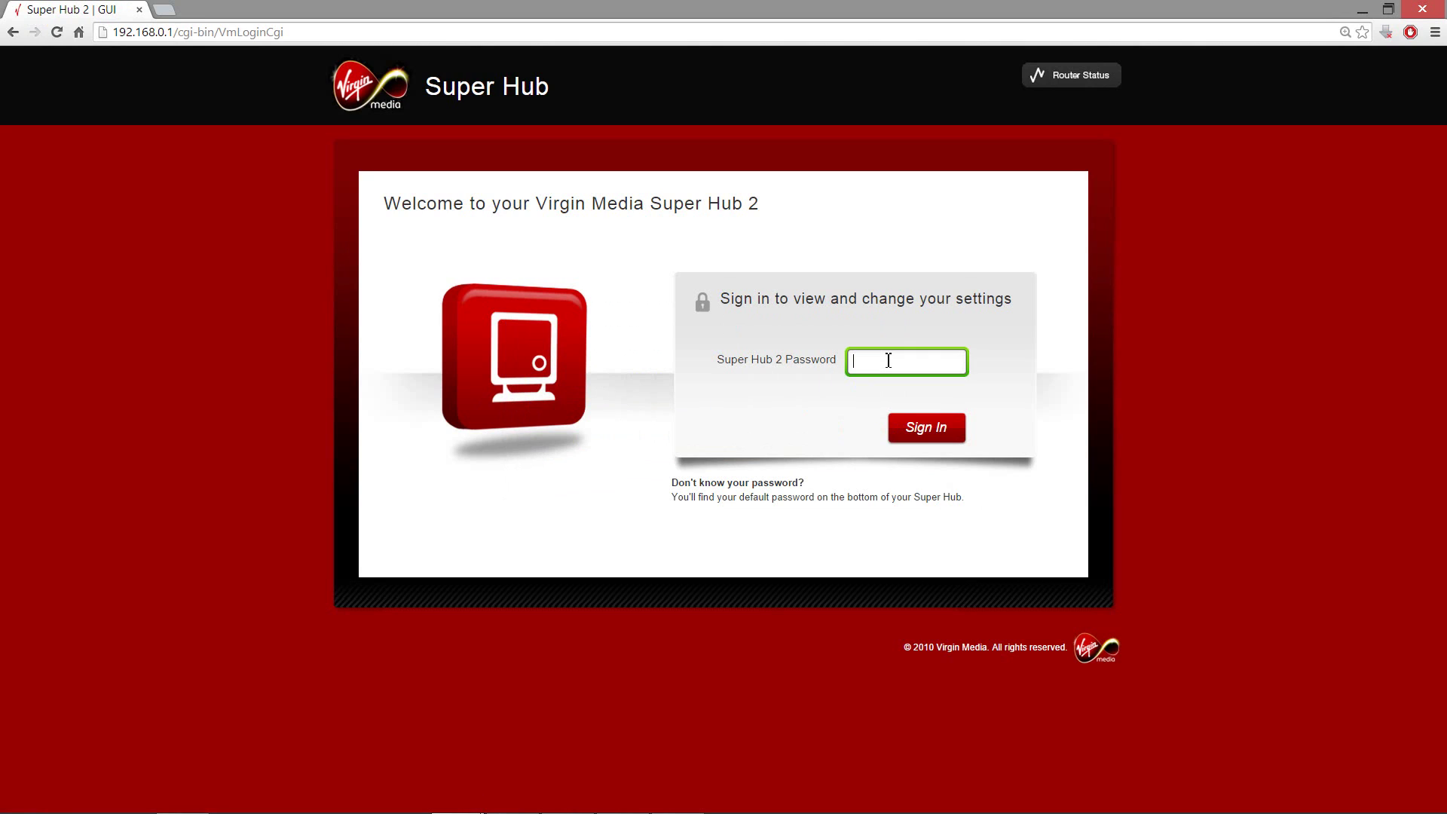
pyautogui.write('••••••••')
pyautogui.press('Return')
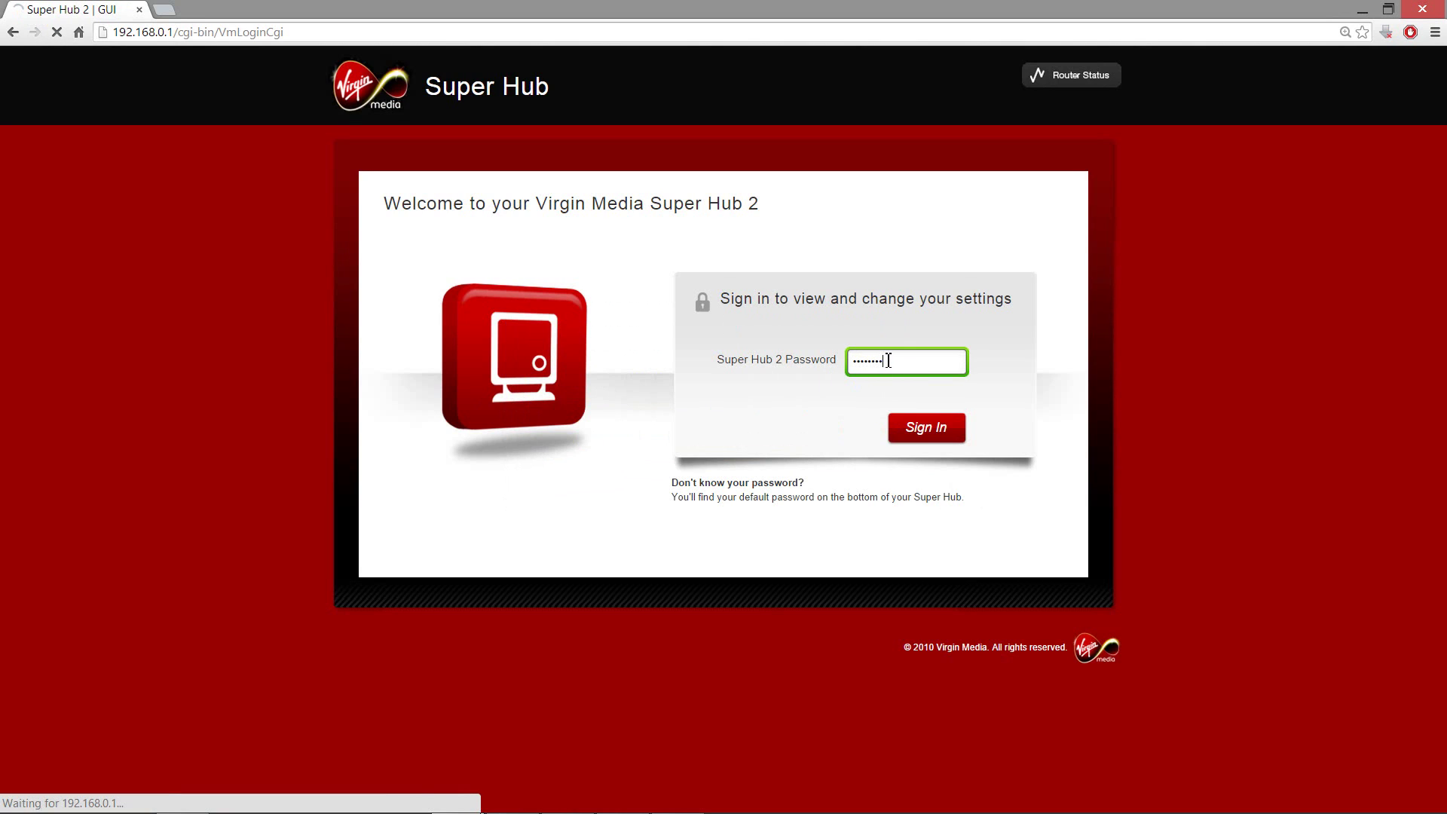
# Go via Advanced Settings to Security > Port Forwarding and review existing rules like Com 7500..17899 TCP
pyautogui.click(593, 471)
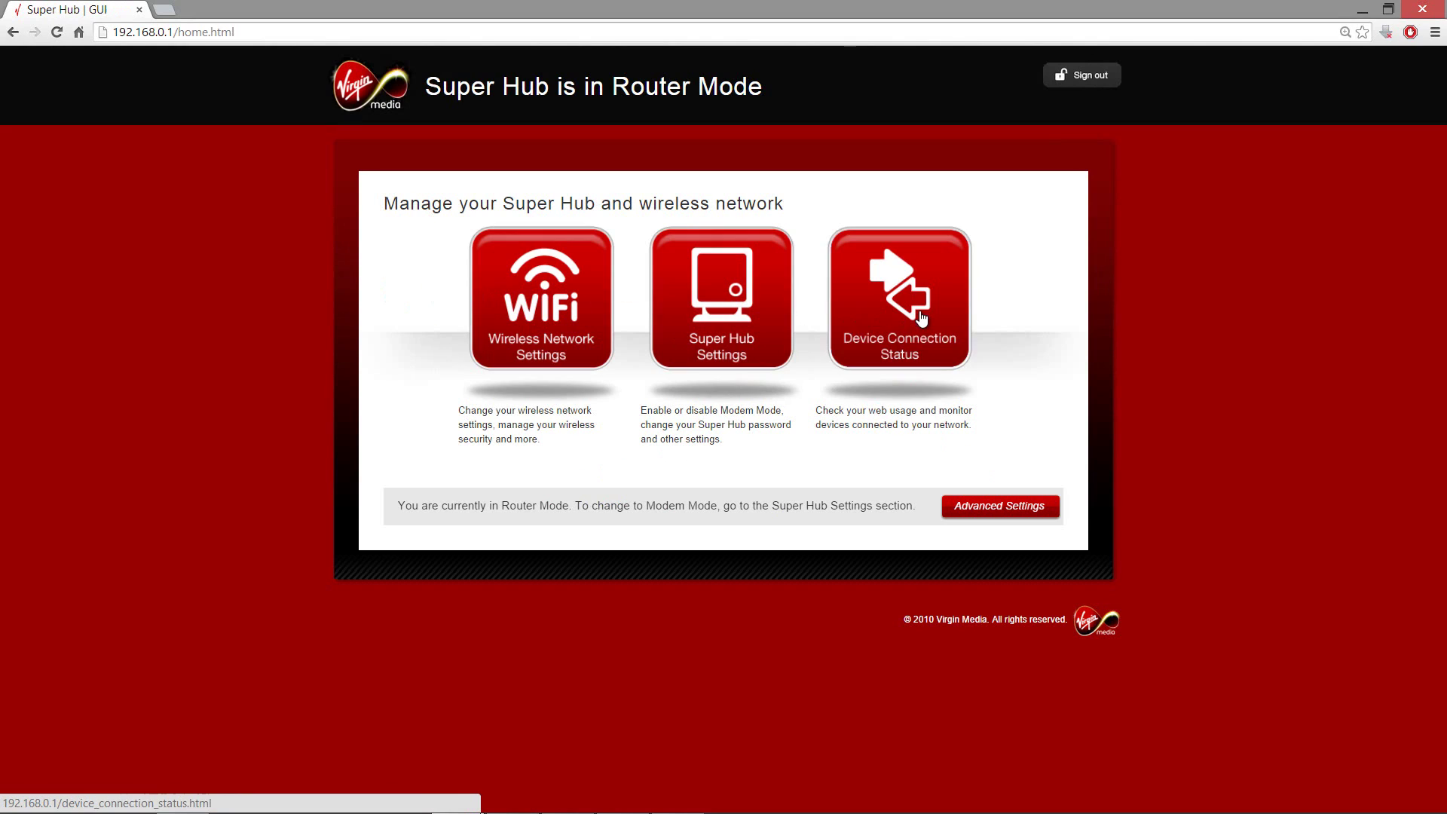
pyautogui.click(987, 516)
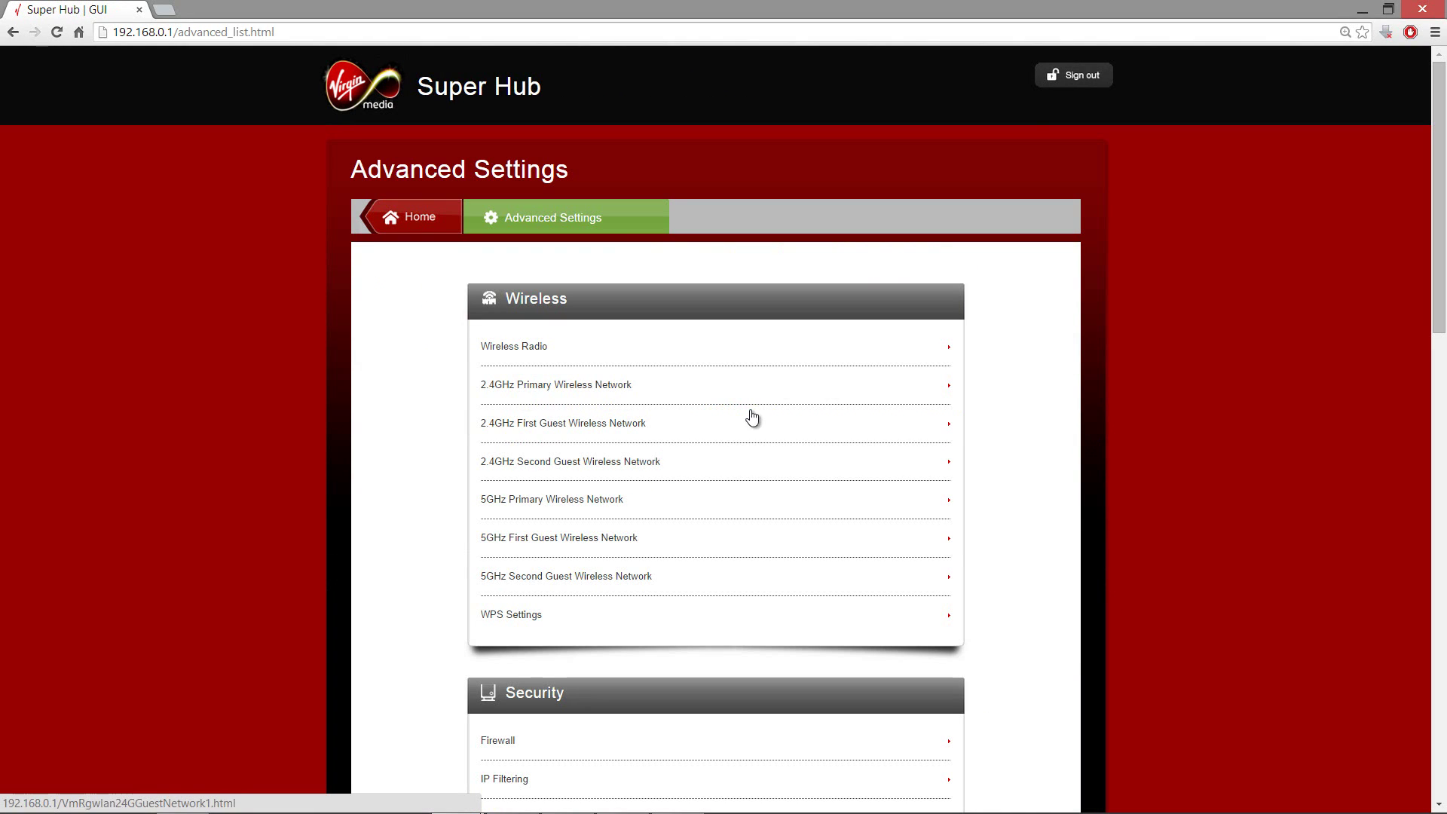
pyautogui.scroll(-5, 1048, 456)
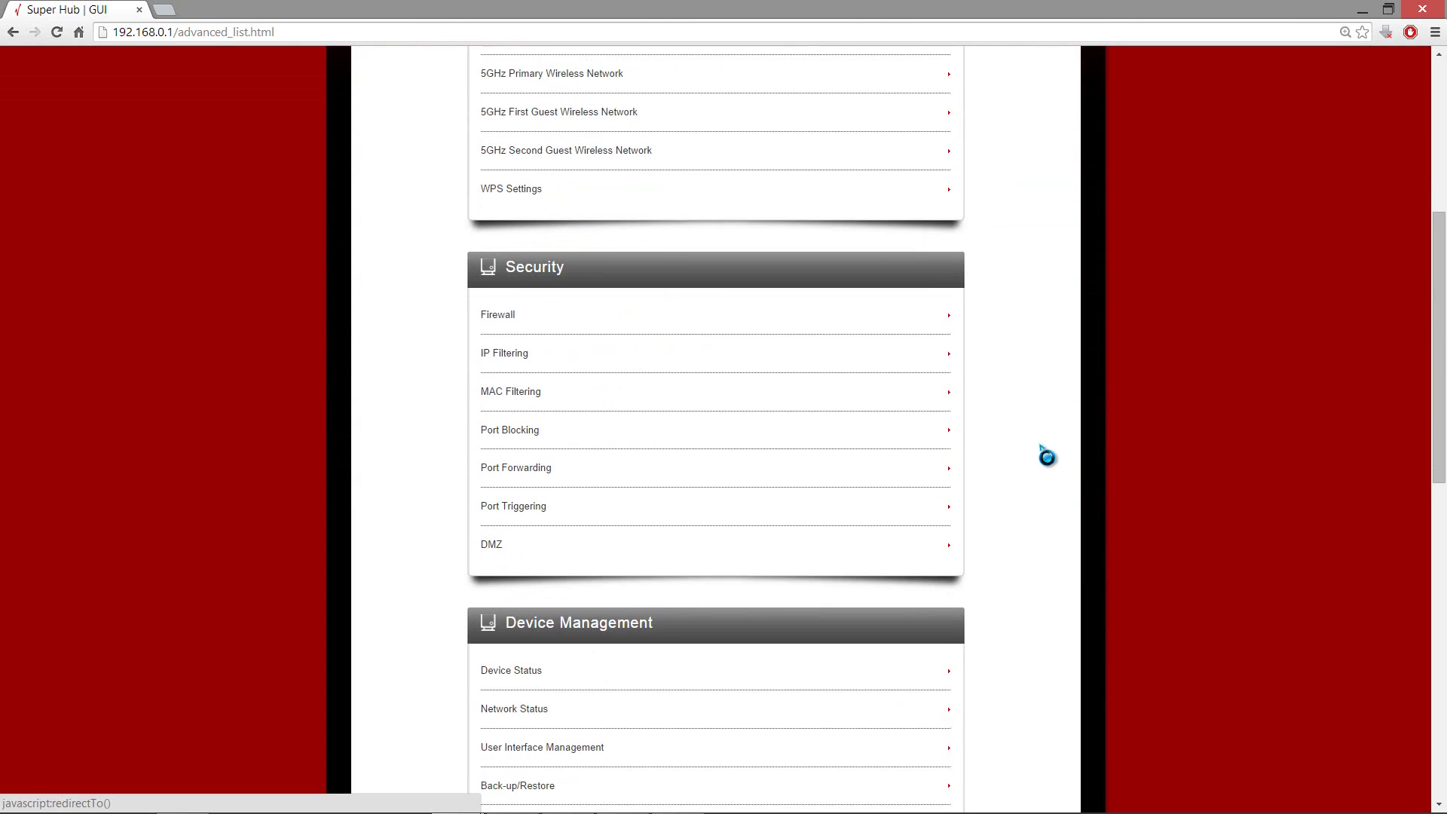
pyautogui.click(532, 485)
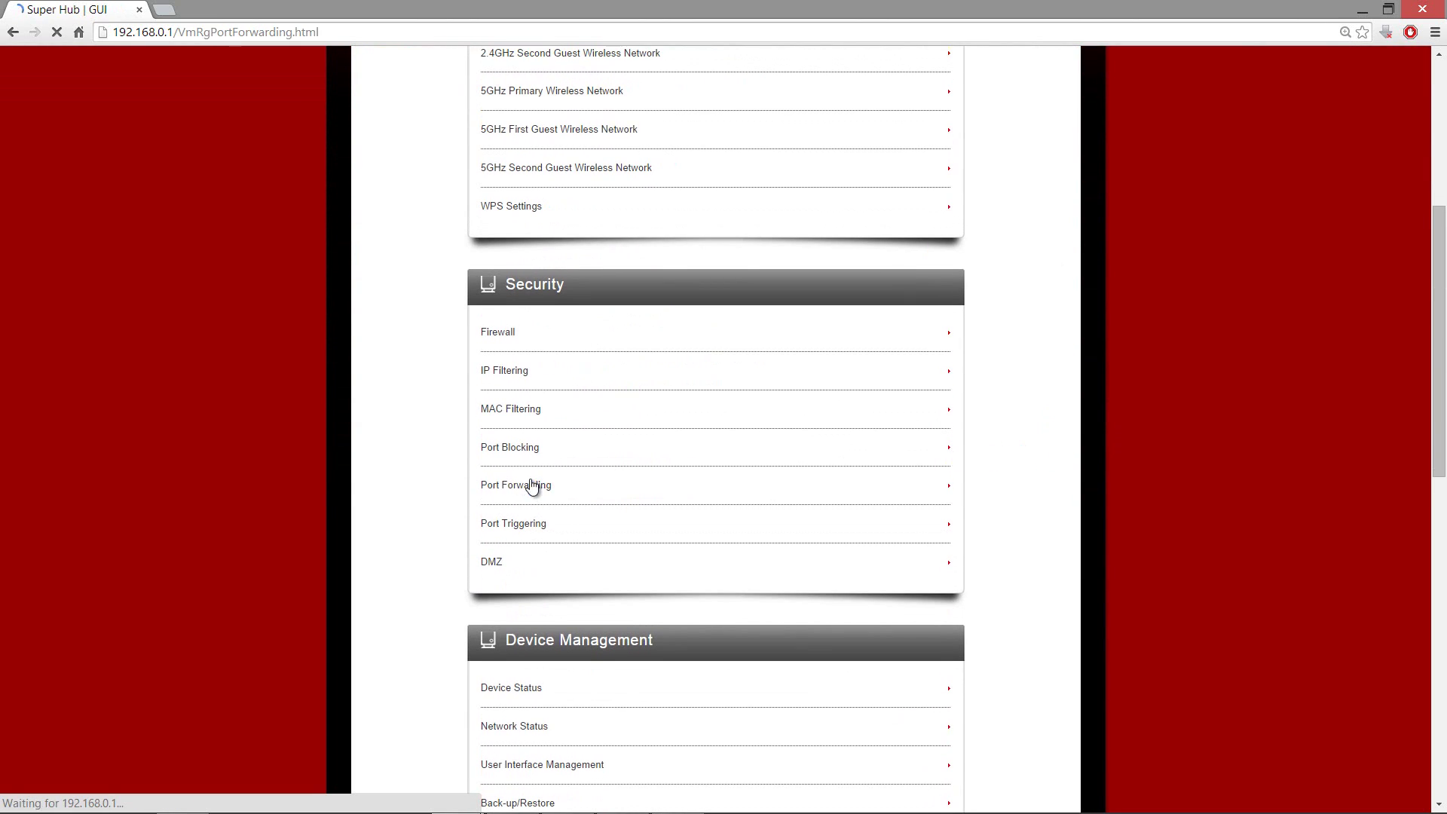
pyautogui.scroll(-4, 1105, 446)
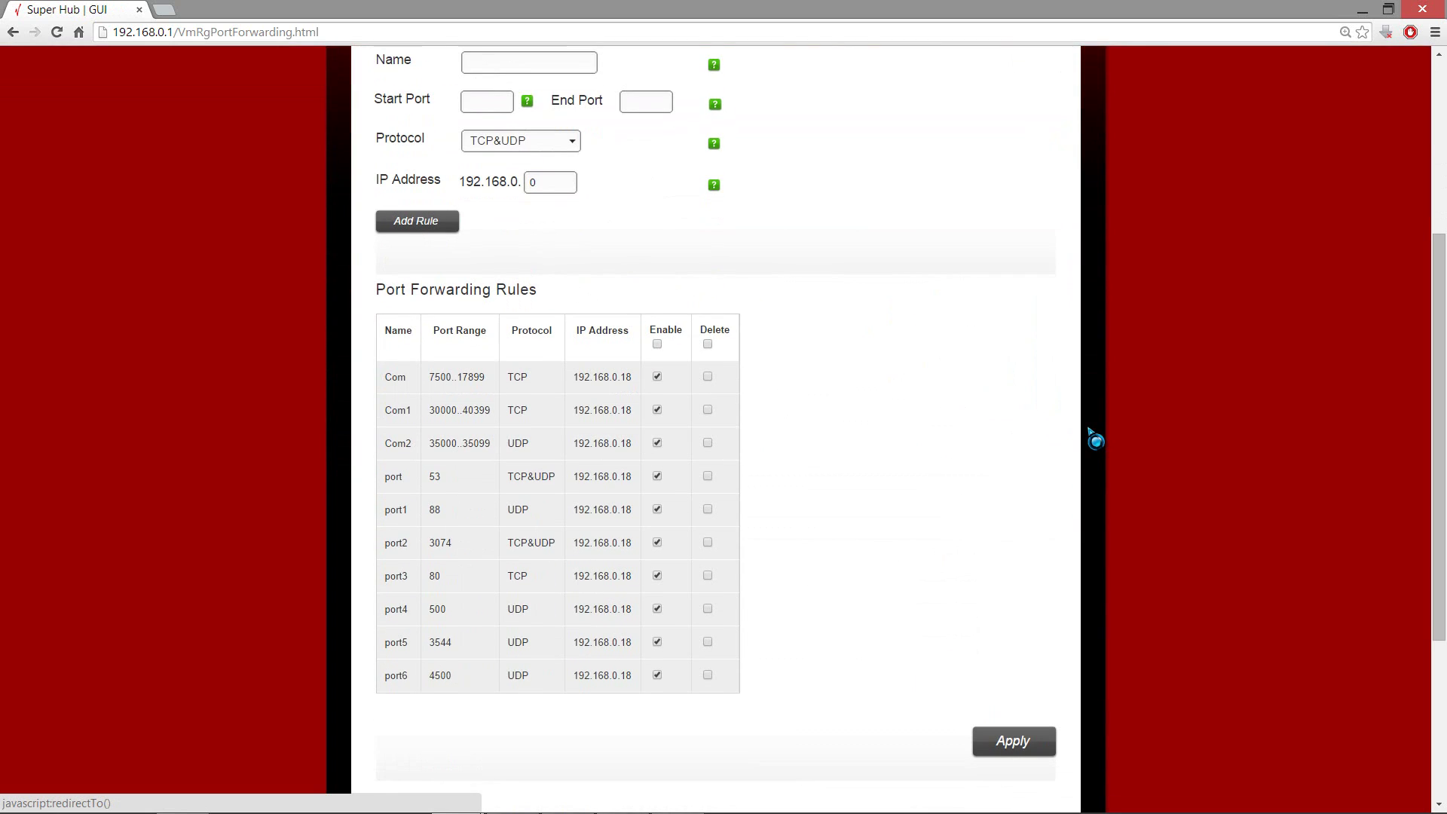
pyautogui.scroll(4, 1095, 439)
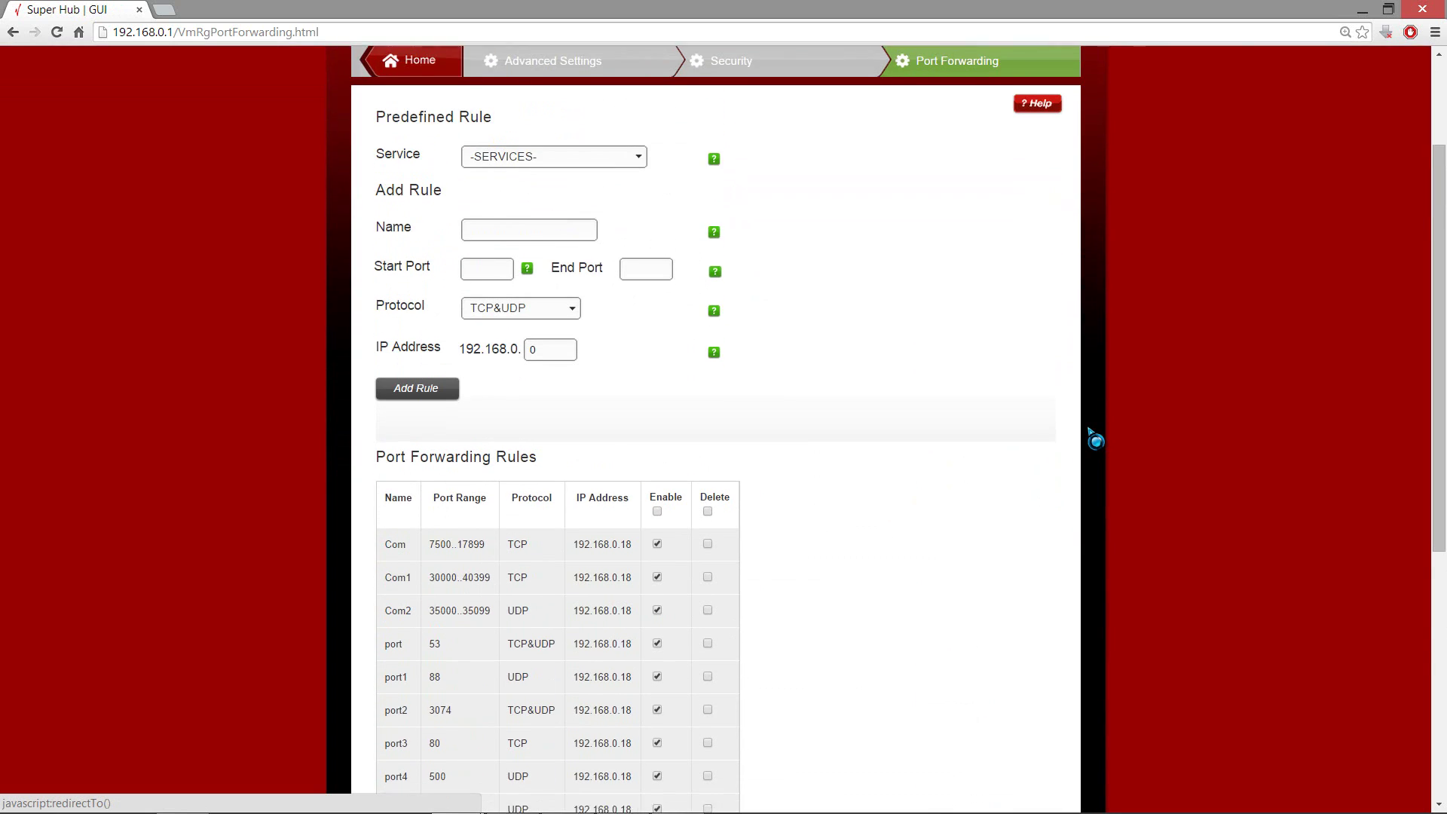
pyautogui.scroll(-5, 1095, 434)
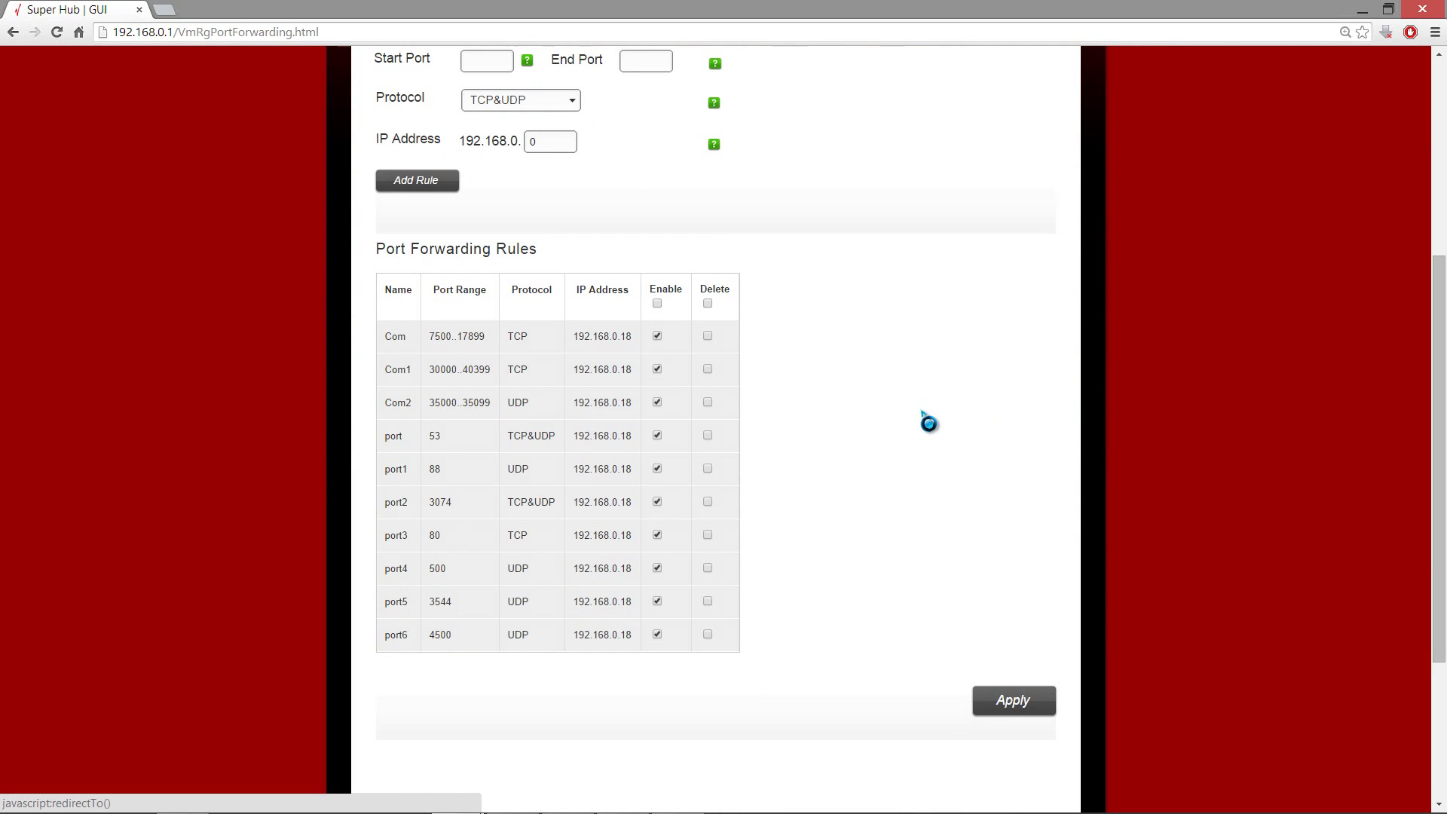
pyautogui.scroll(2, 929, 422)
pyautogui.scroll(2, 929, 422)
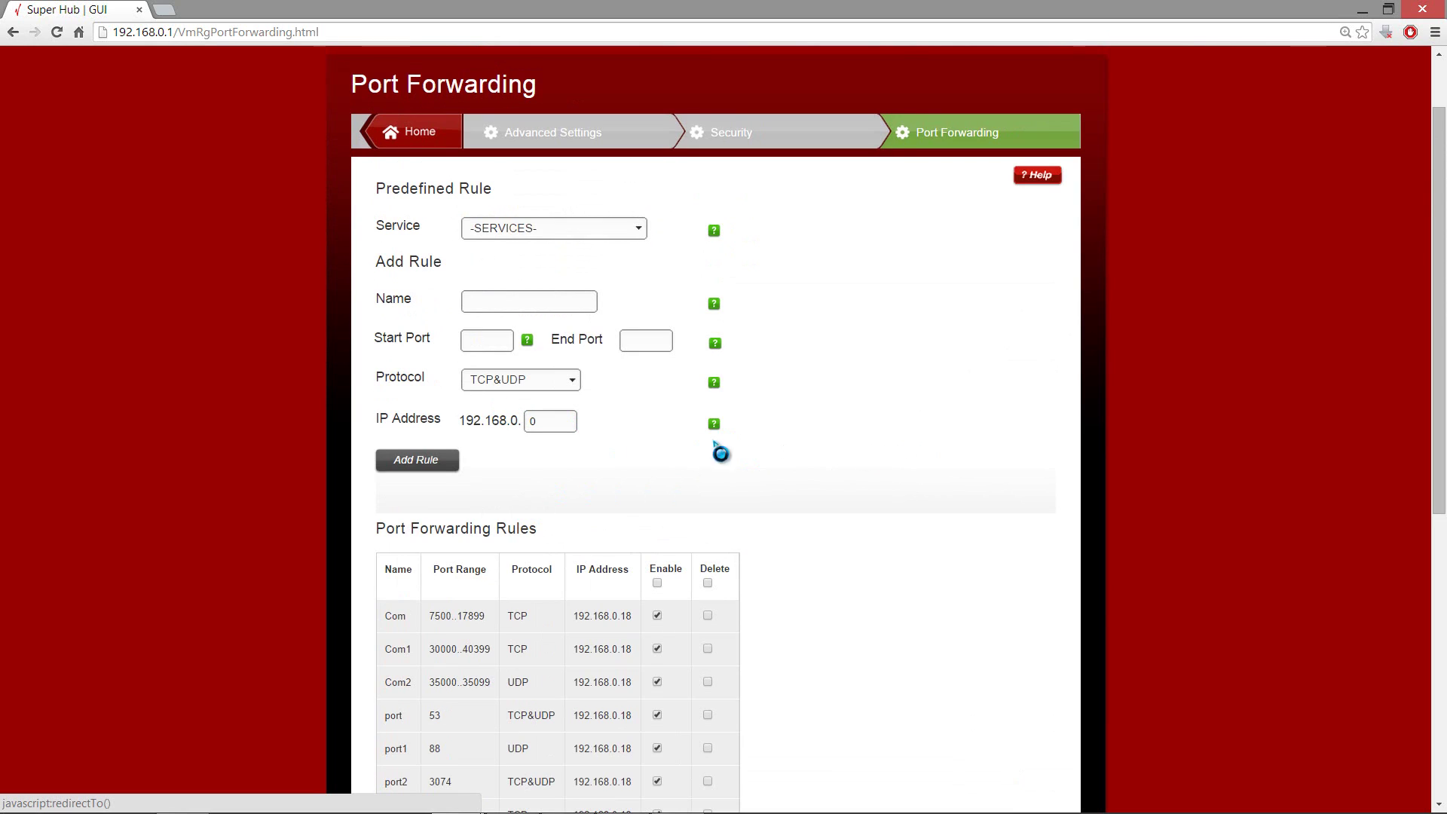
pyautogui.click(563, 423)
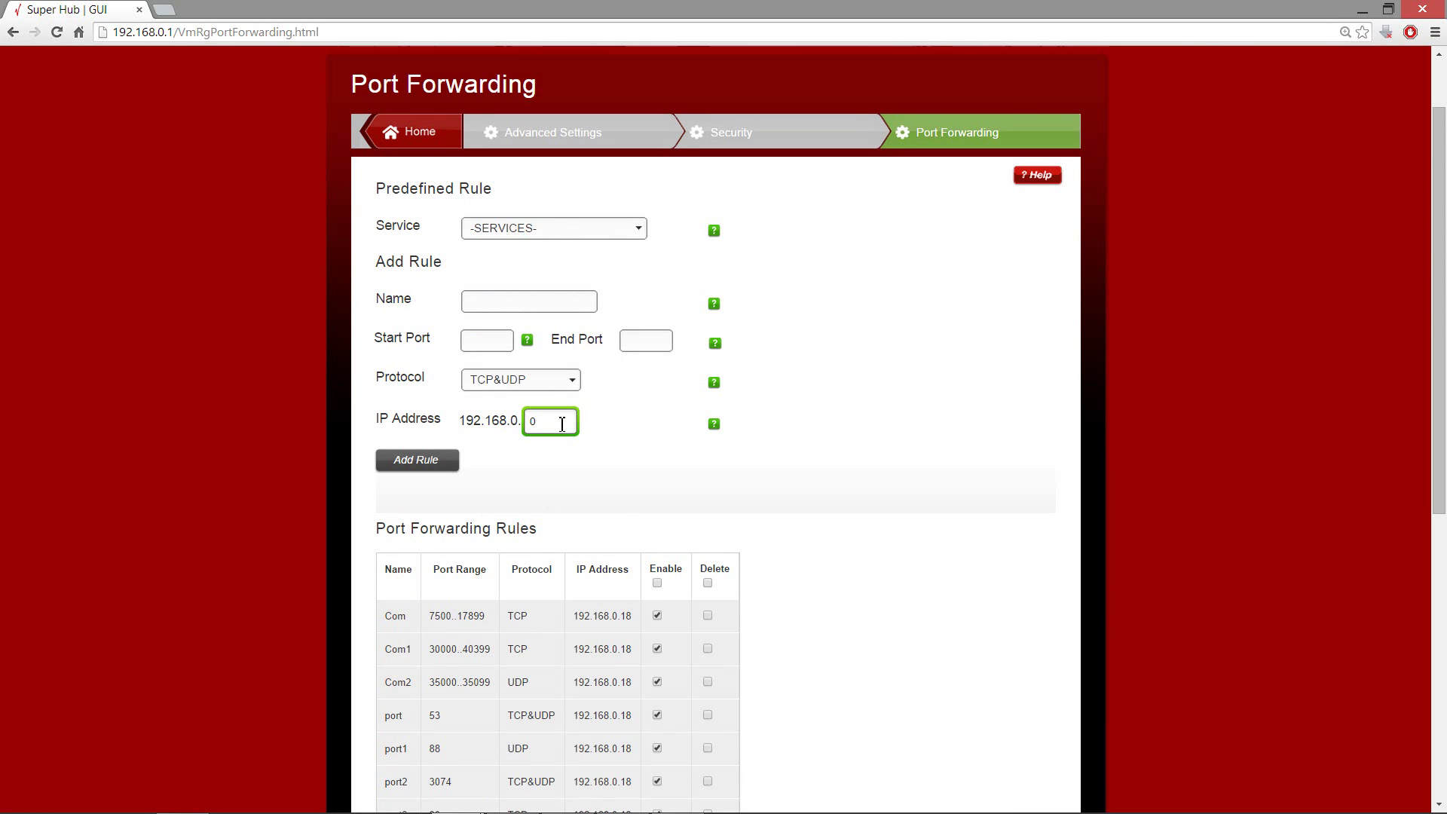
pyautogui.press('BackSpace')
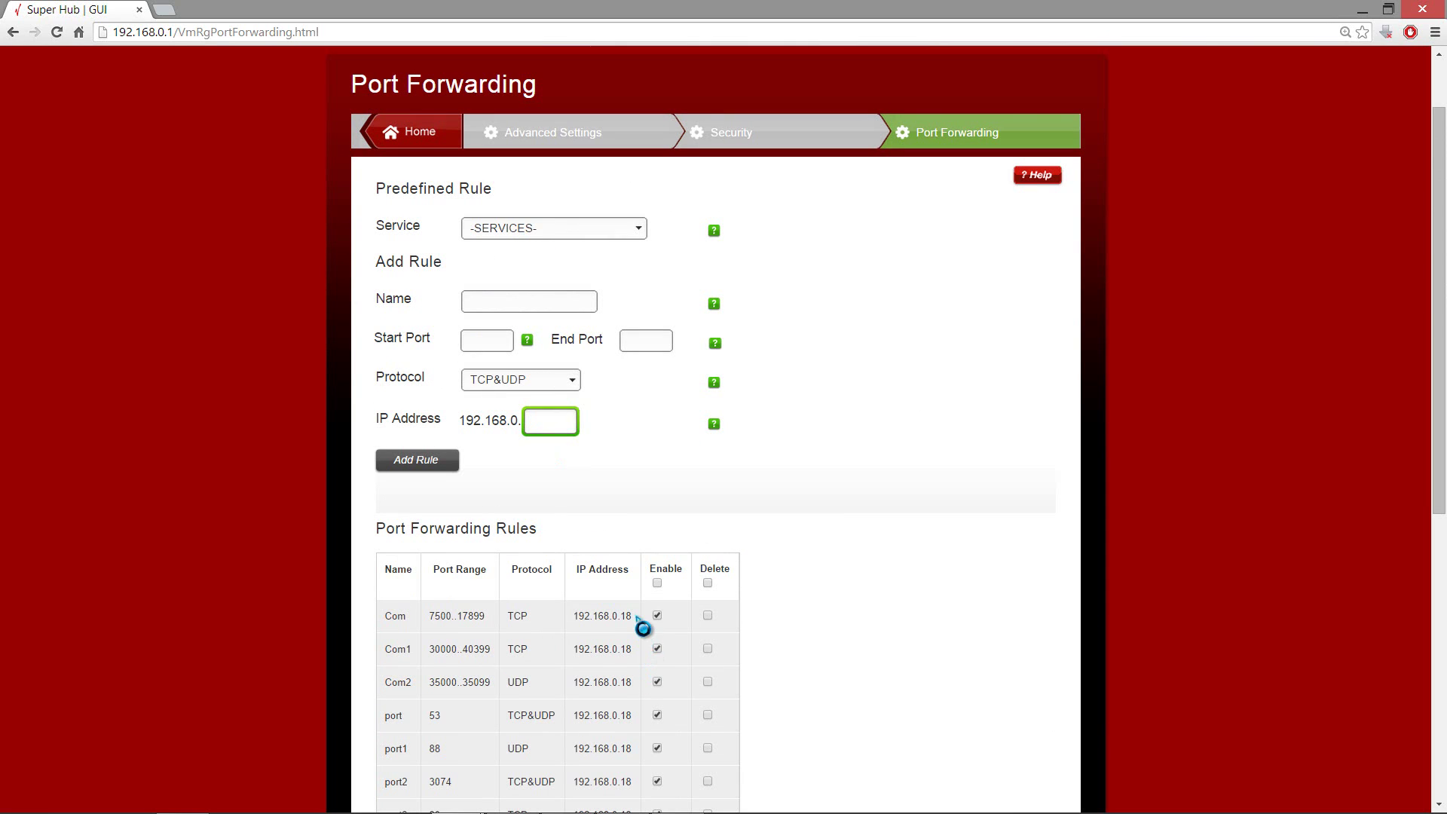
pyautogui.write('18')
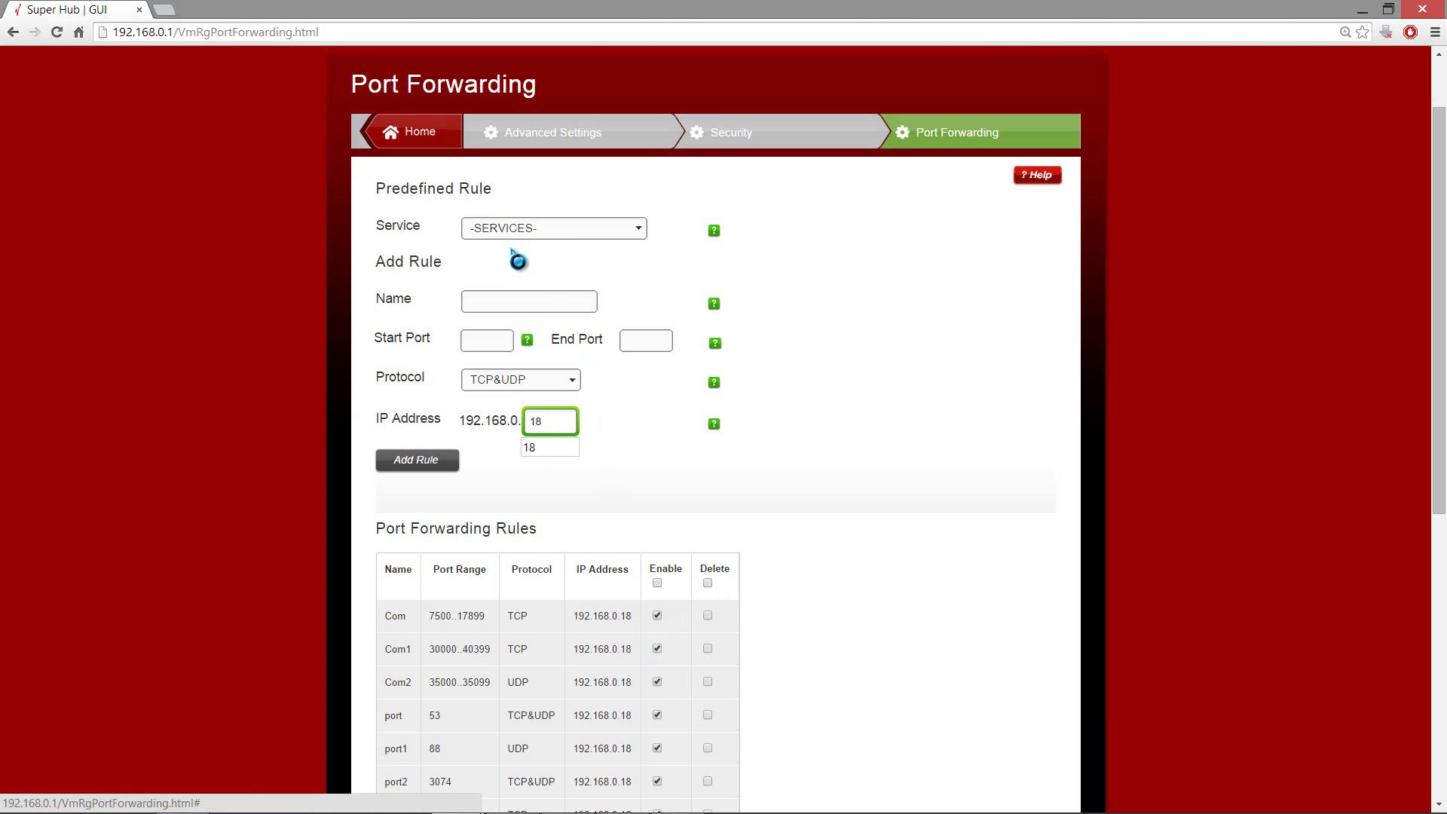
pyautogui.click(552, 301)
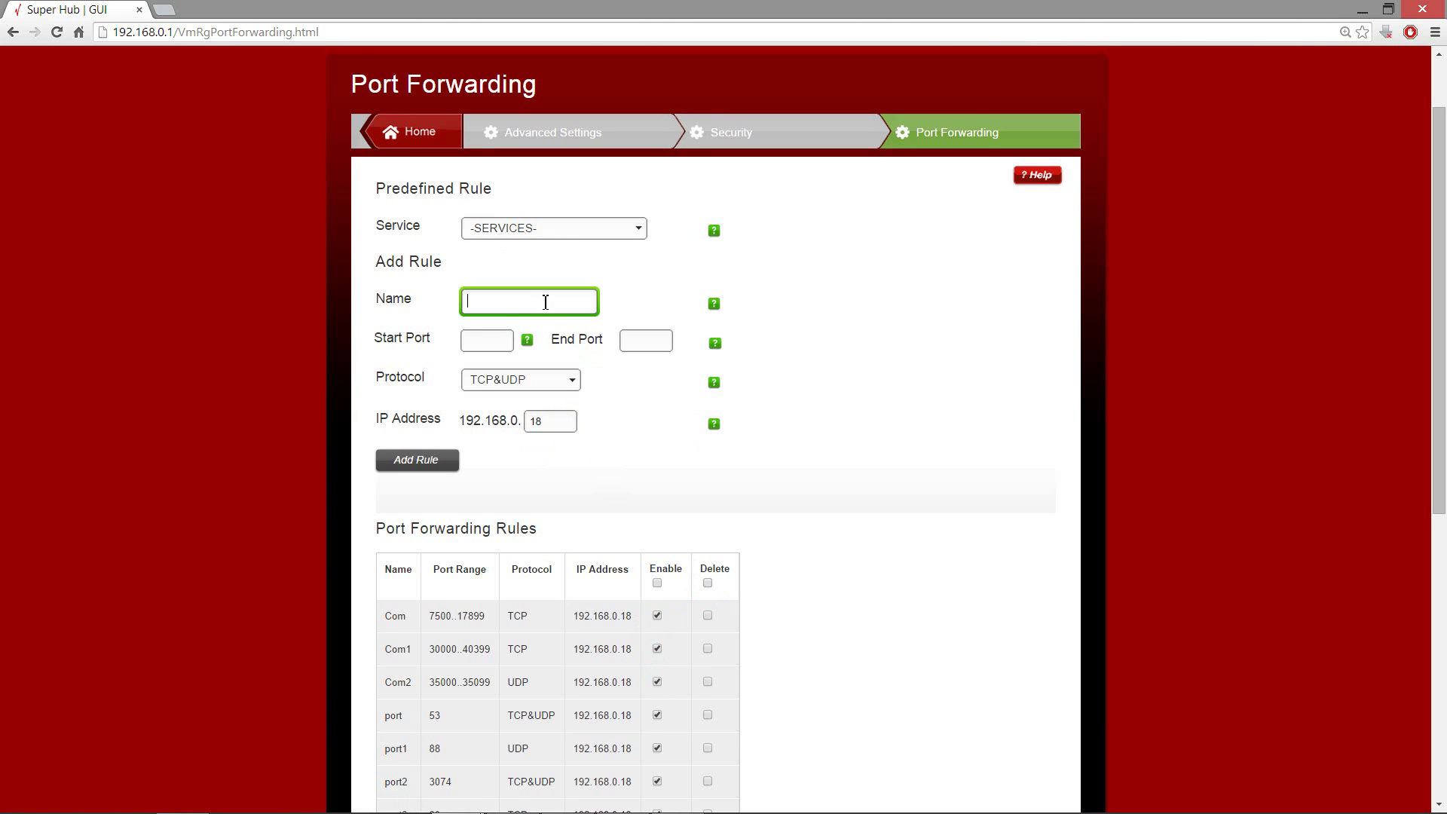
pyautogui.scroll(-3, 866, 352)
pyautogui.scroll(-1, 865, 356)
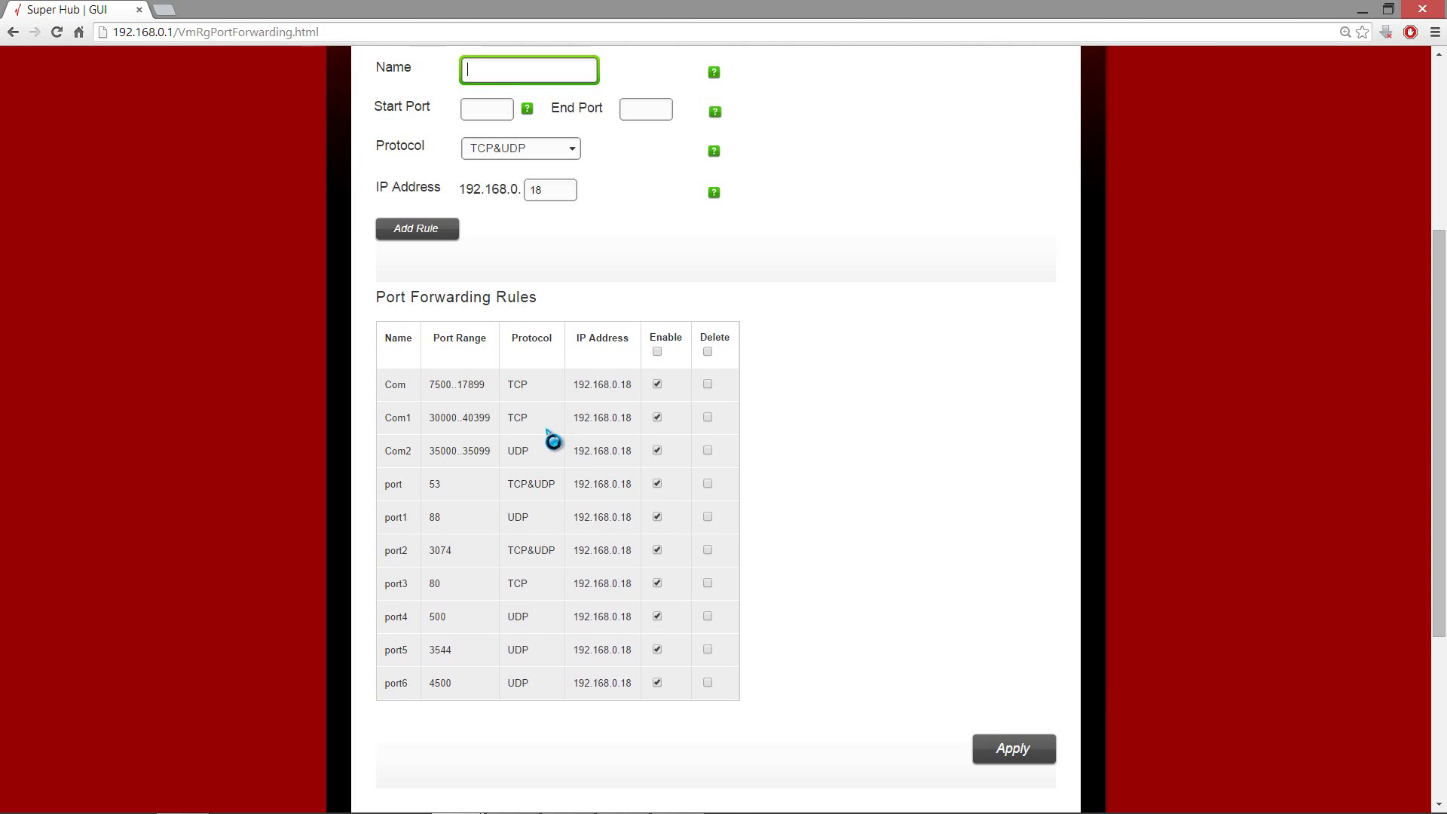
pyautogui.scroll(3, 548, 430)
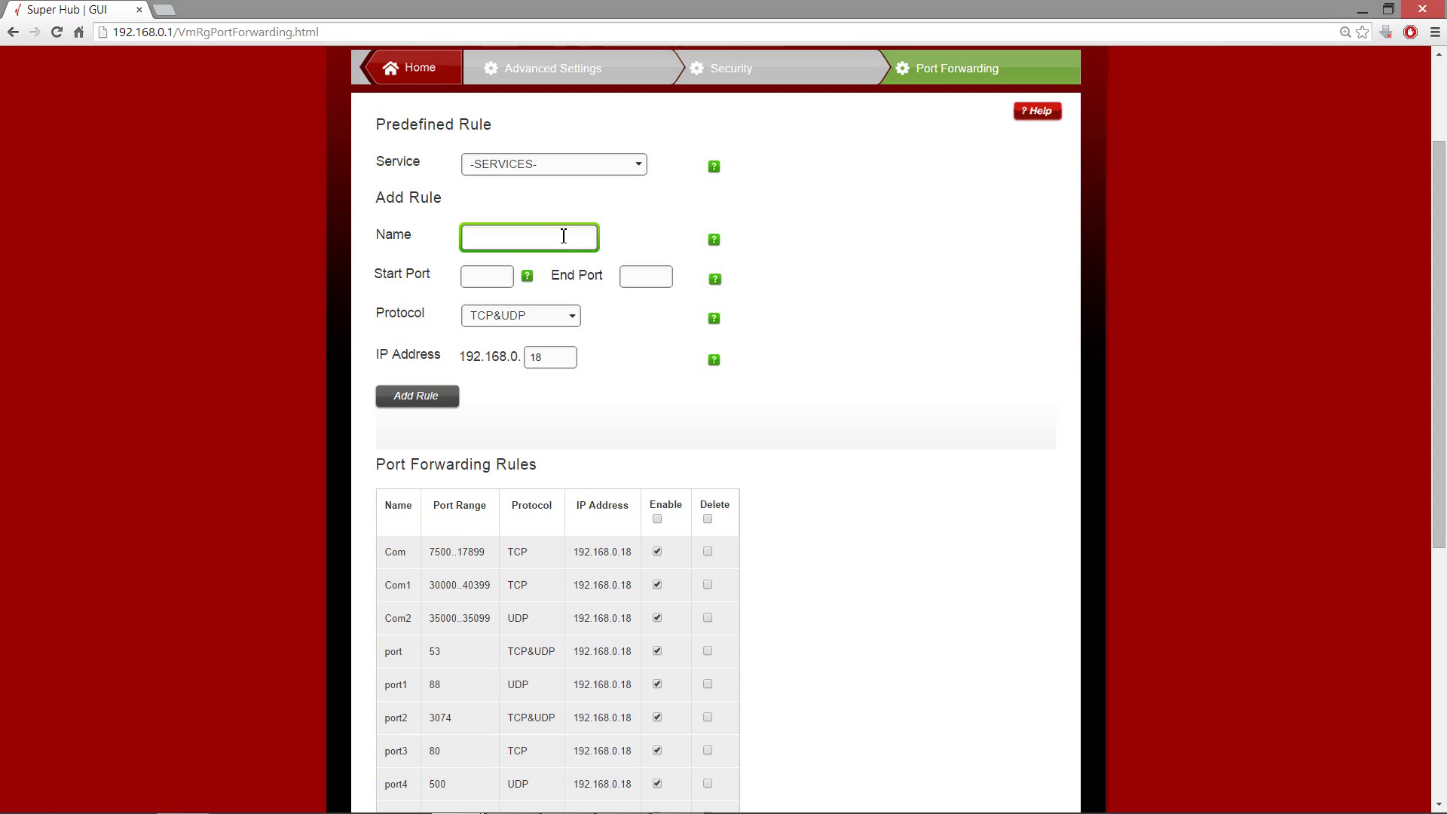
# Enter 53 as both the Start Port and End Port of the new rule
pyautogui.write('port')
pyautogui.press('BackSpace')
pyautogui.press('BackSpace')
pyautogui.press('BackSpace')
pyautogui.press('BackSpace')
pyautogui.click(488, 279)
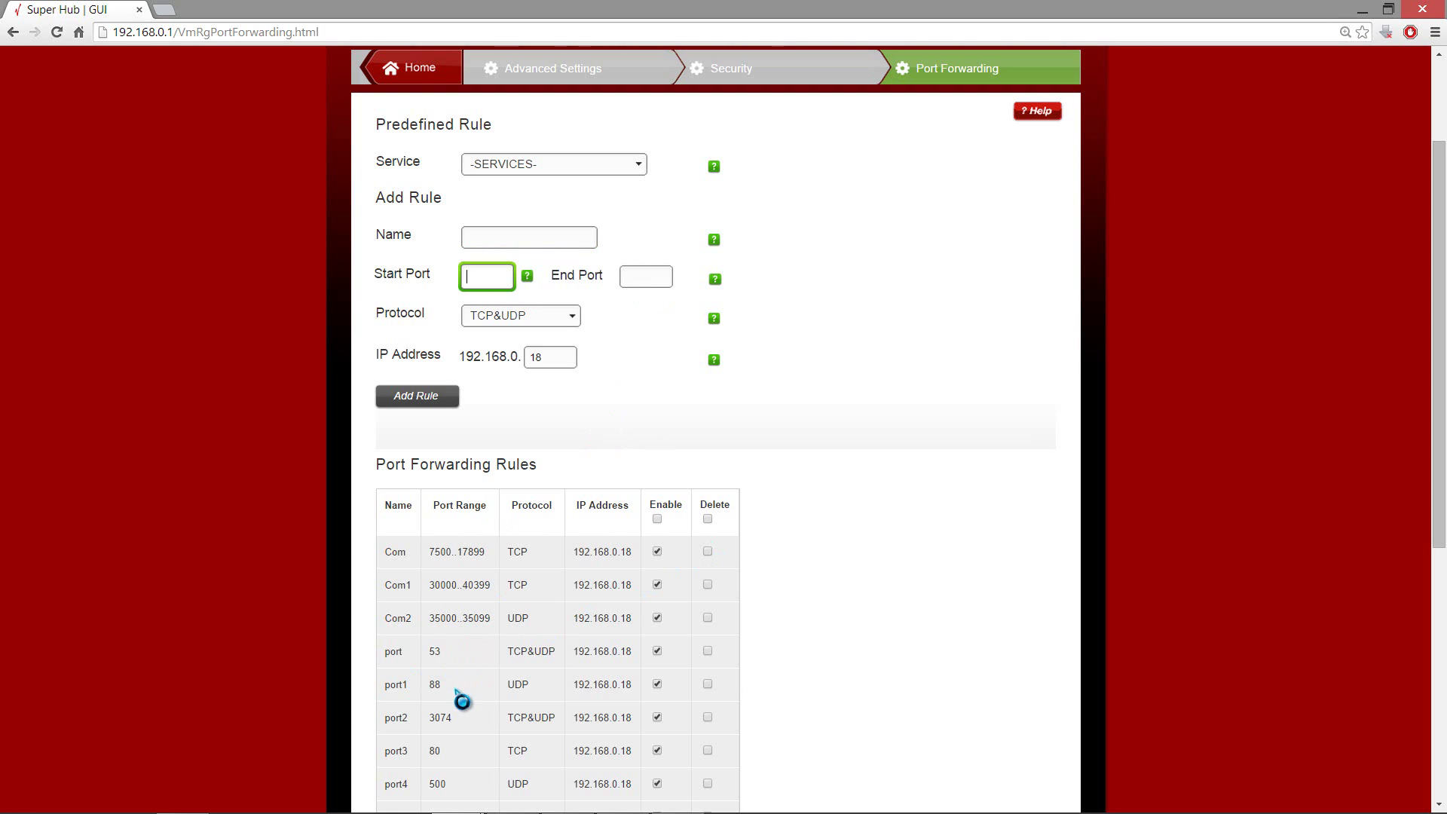
pyautogui.write('53')
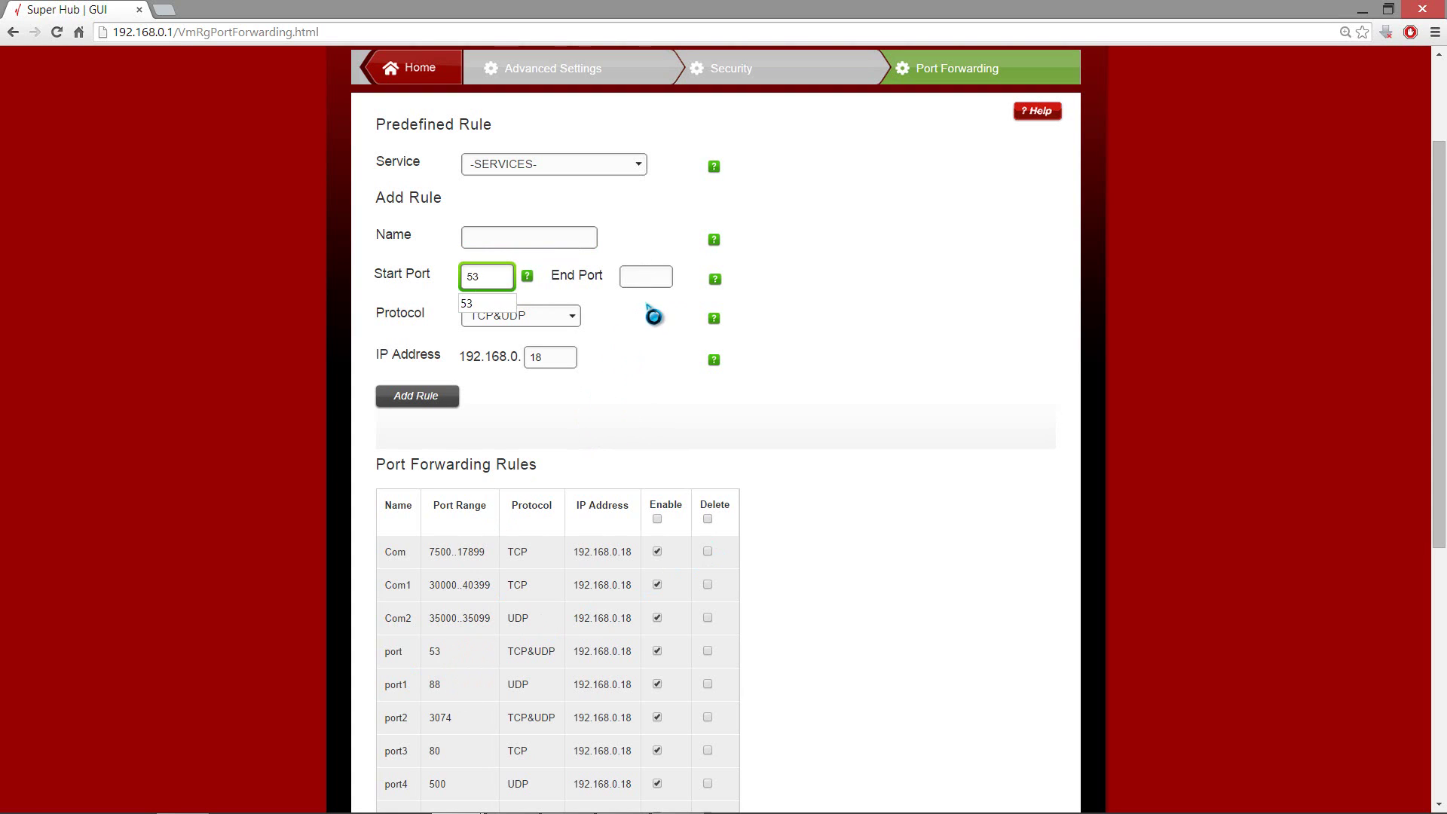
pyautogui.click(653, 280)
pyautogui.write('53')
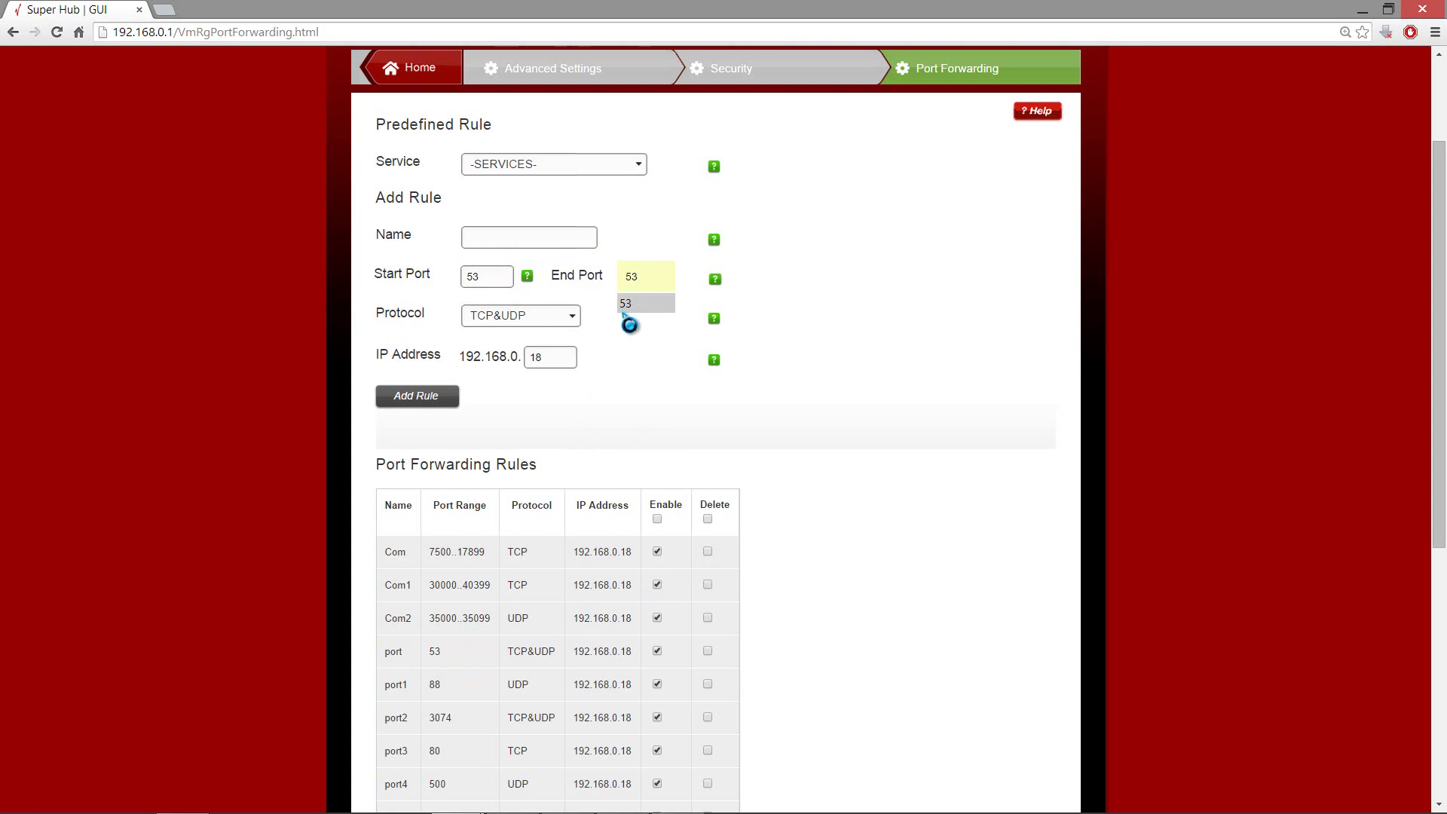
pyautogui.click(675, 333)
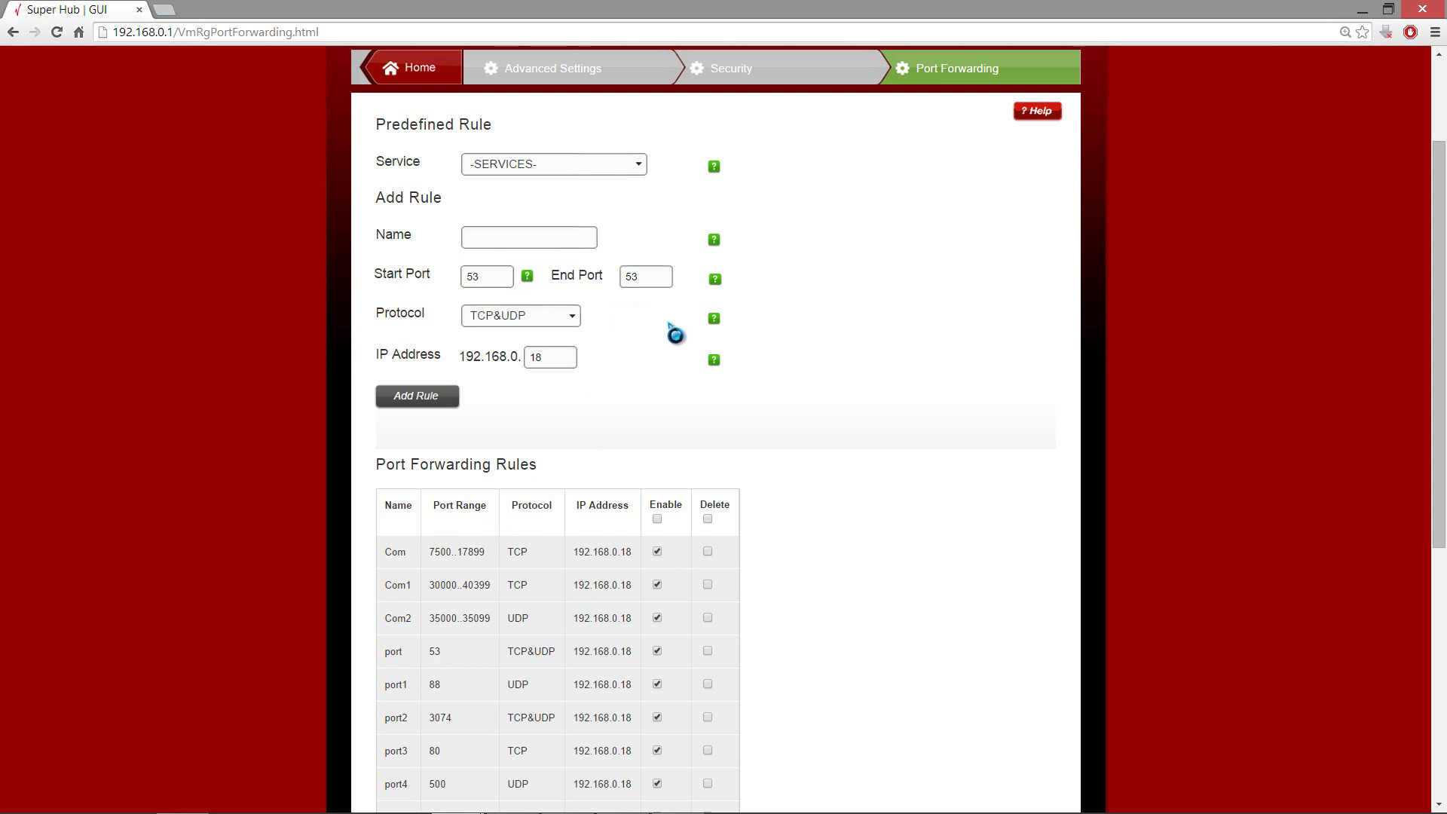
# Keep the rule's protocol as TCP&UDP and confirm the IP address 192.168.0.18
pyautogui.click(538, 323)
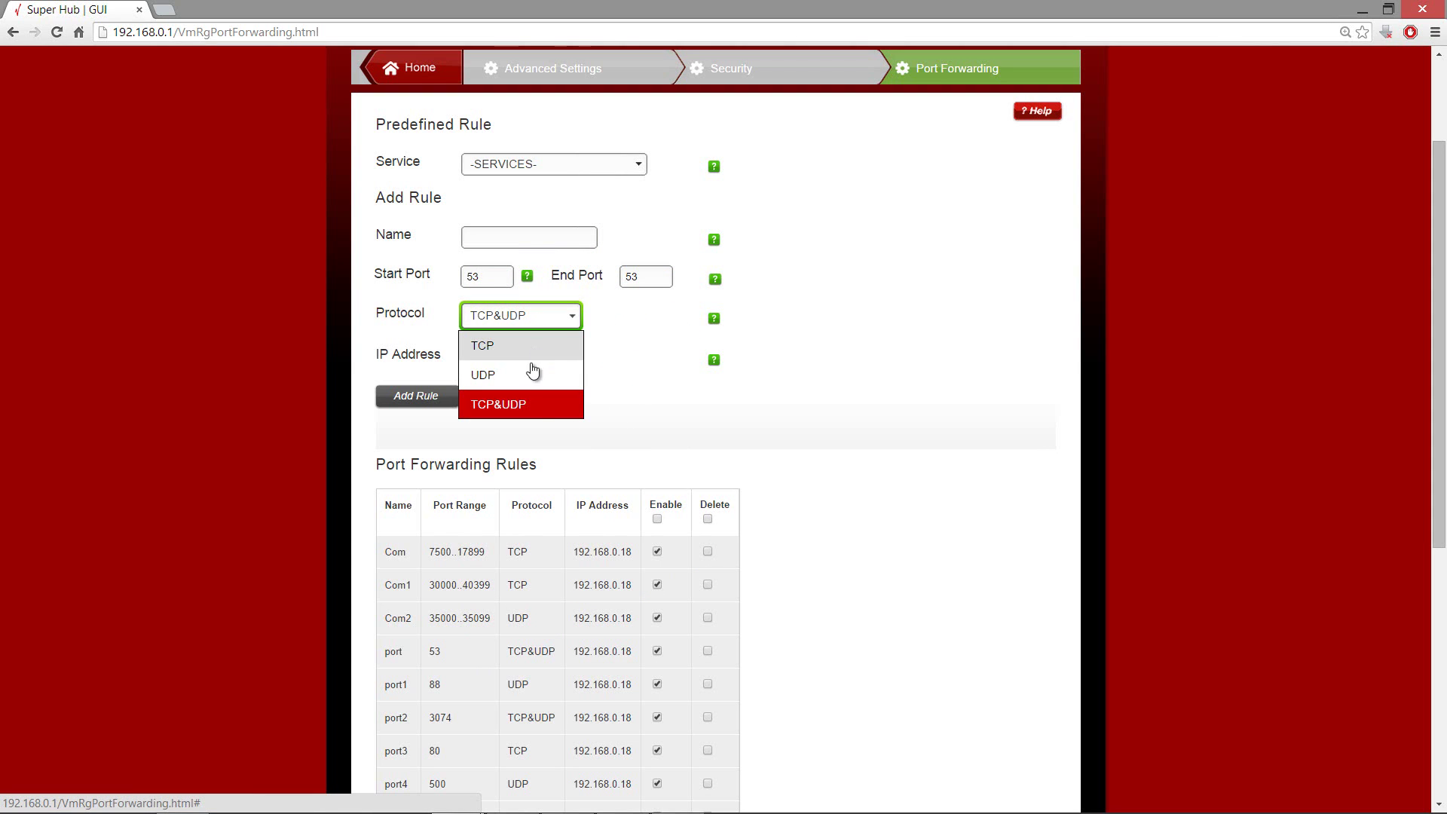
pyautogui.click(666, 430)
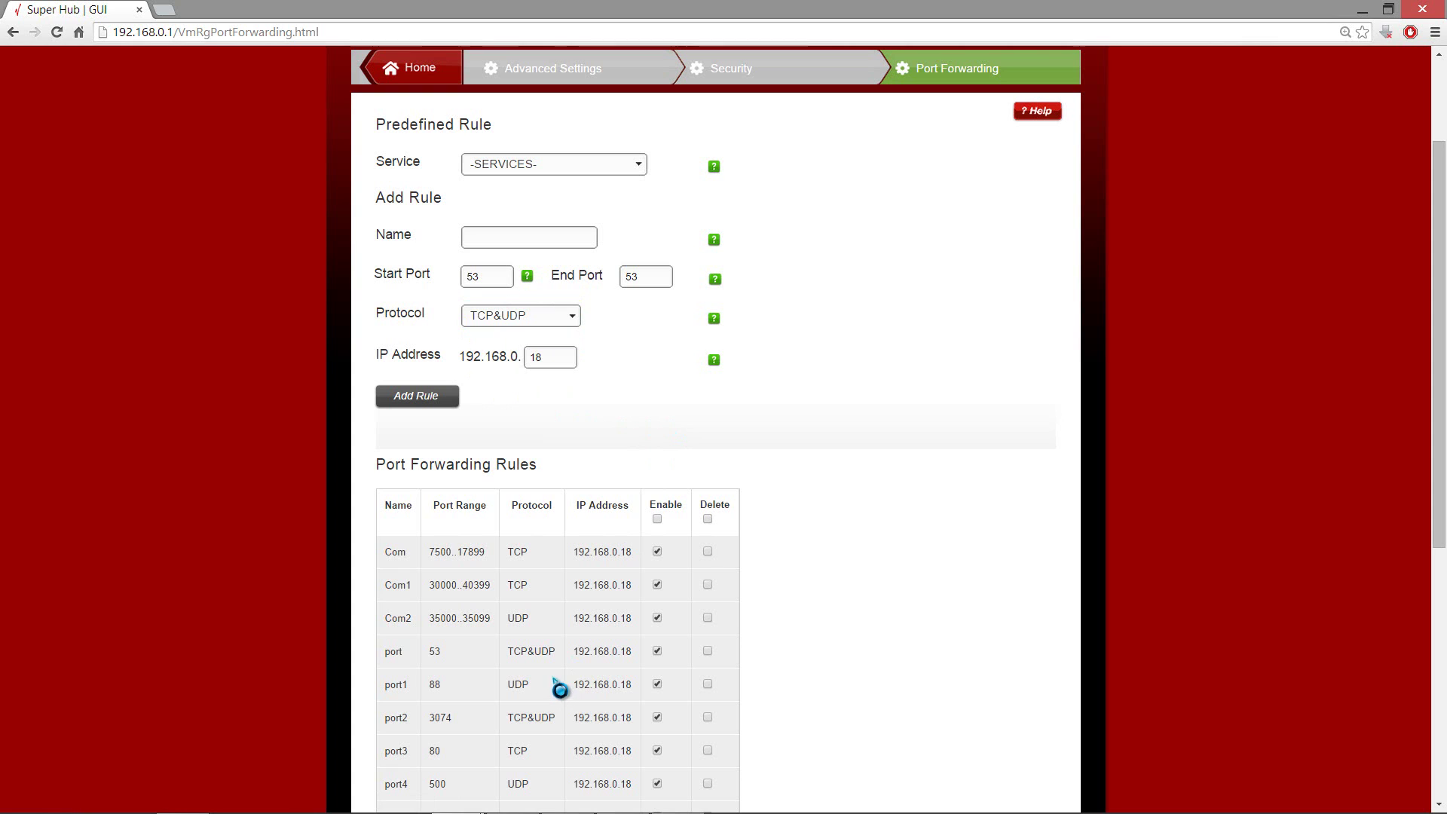
pyautogui.scroll(-3, 542, 717)
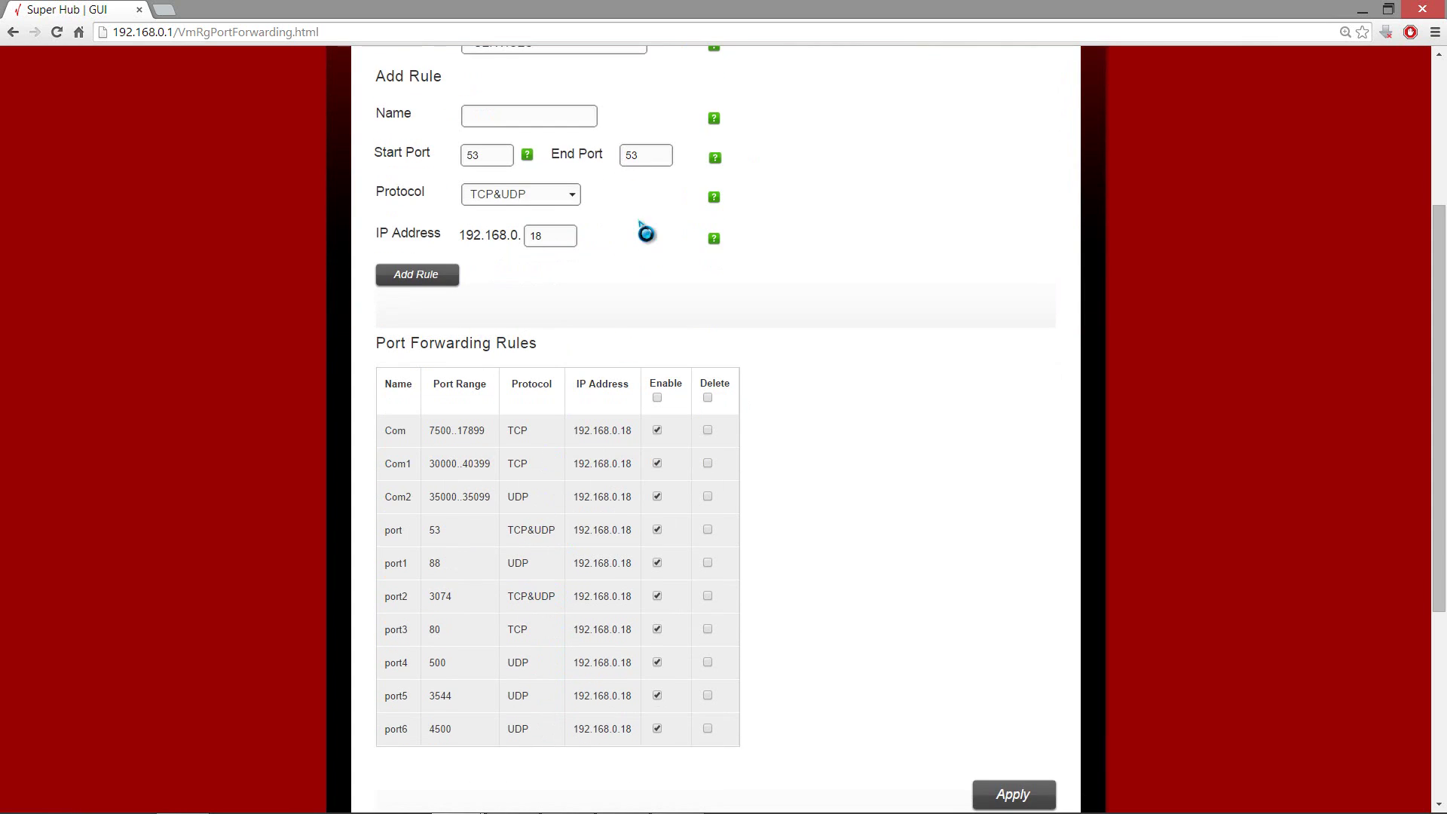
pyautogui.click(555, 198)
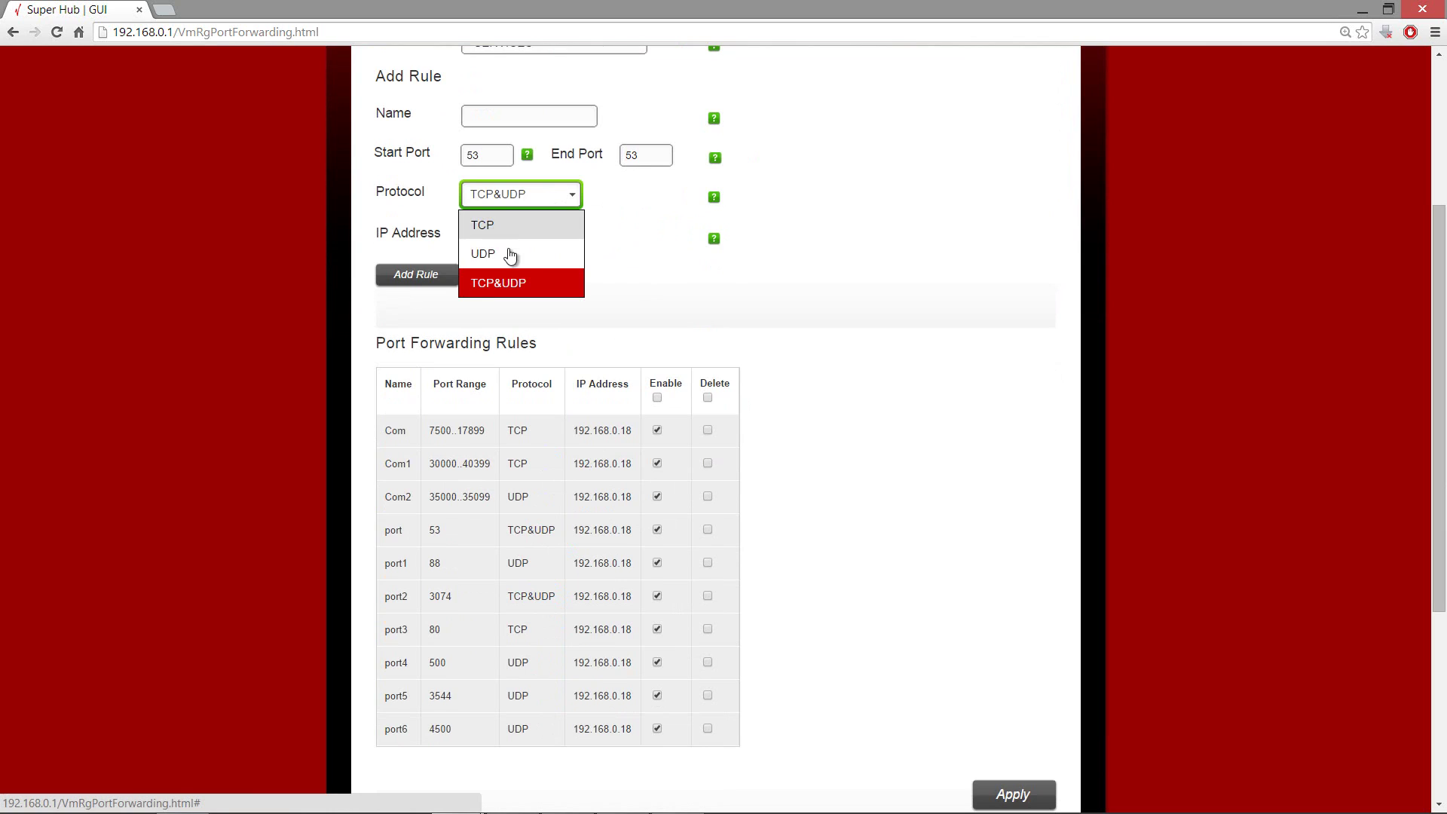
pyautogui.click(863, 296)
pyautogui.click(556, 238)
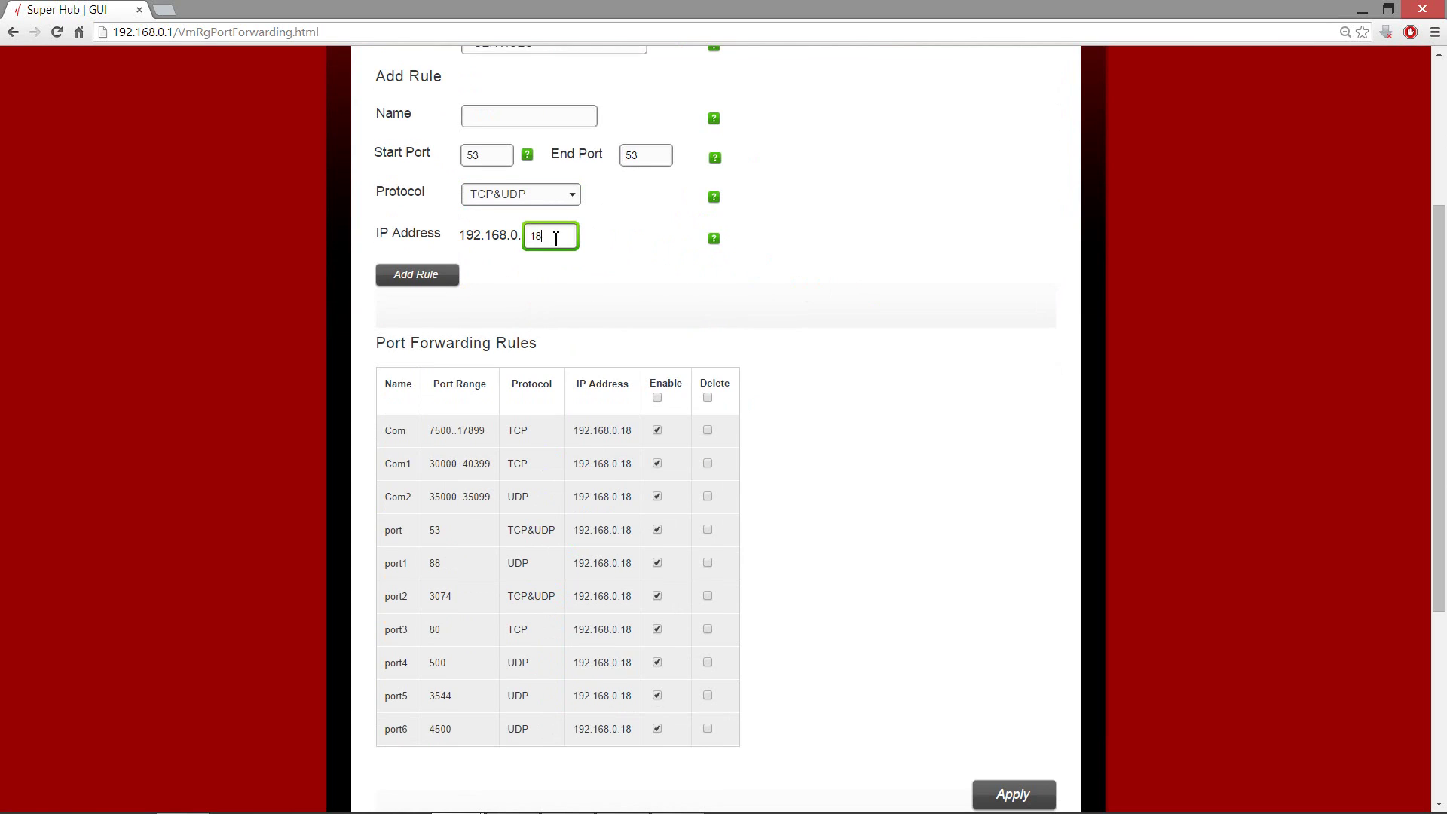
# Add the port 53 TCP&UDP rule for 192.168.0.18 and apply the port forwarding settings
pyautogui.click(422, 273)
pyautogui.scroll(3, 848, 505)
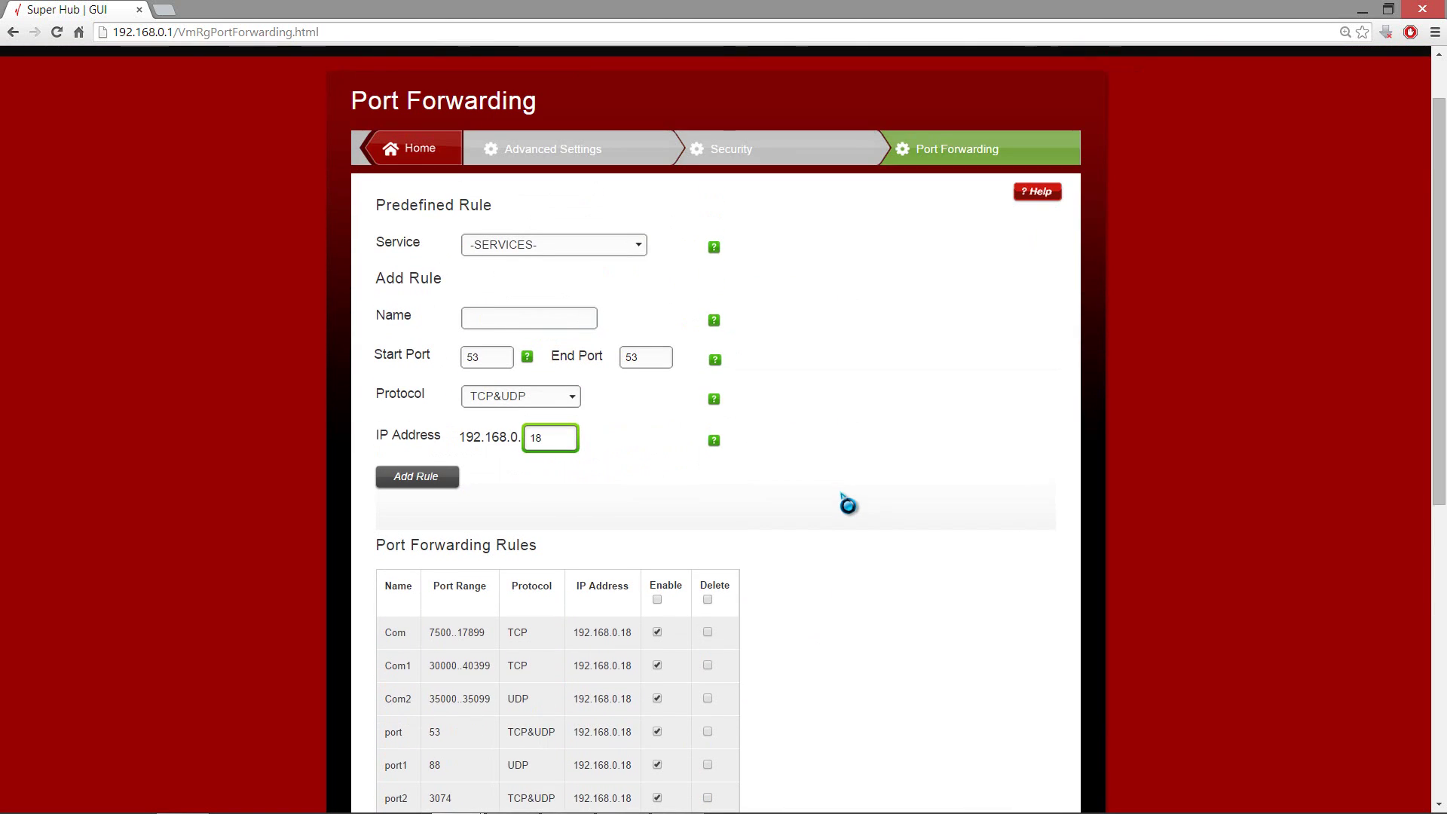
pyautogui.scroll(-4, 824, 484)
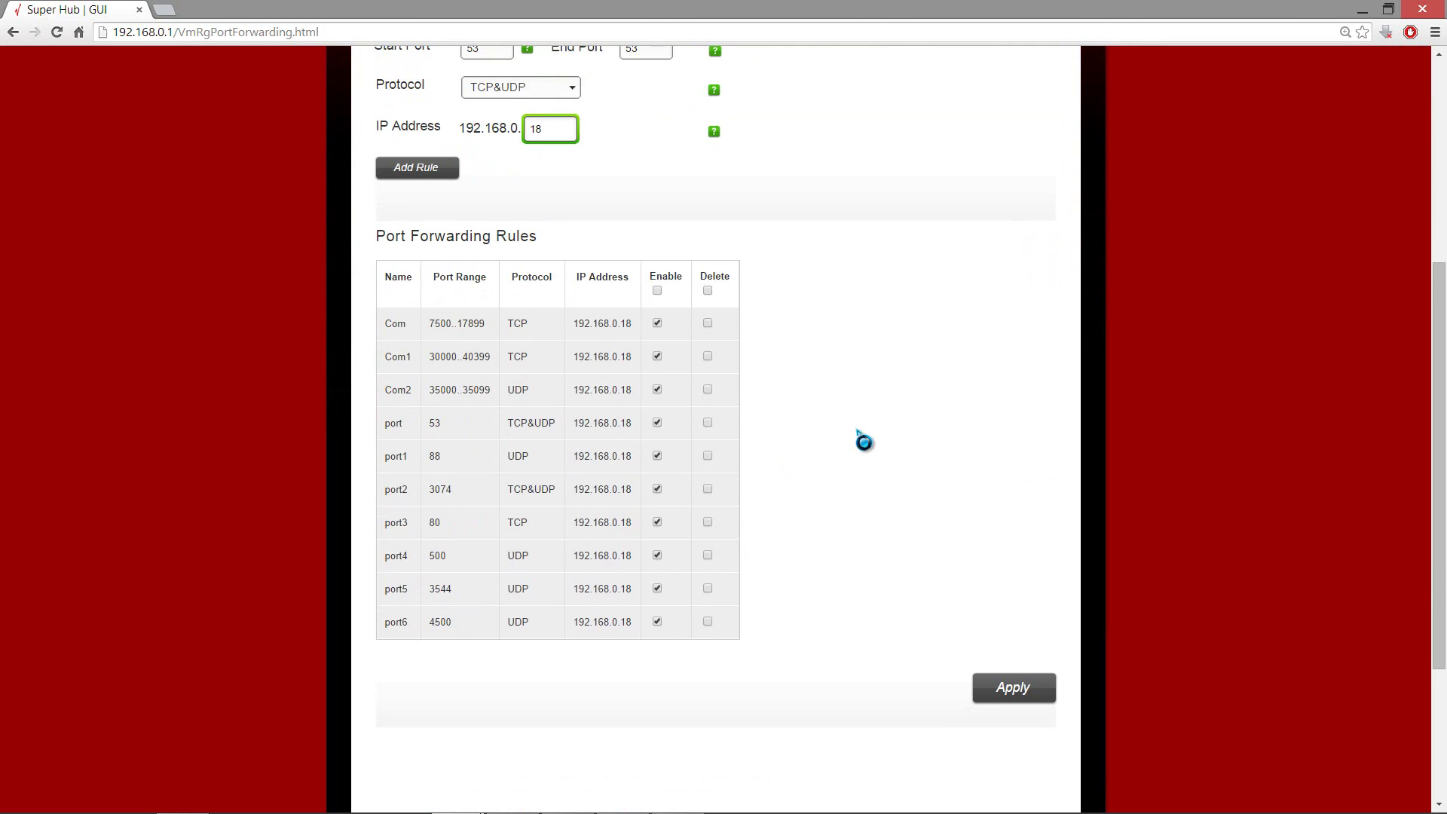
pyautogui.scroll(1, 791, 435)
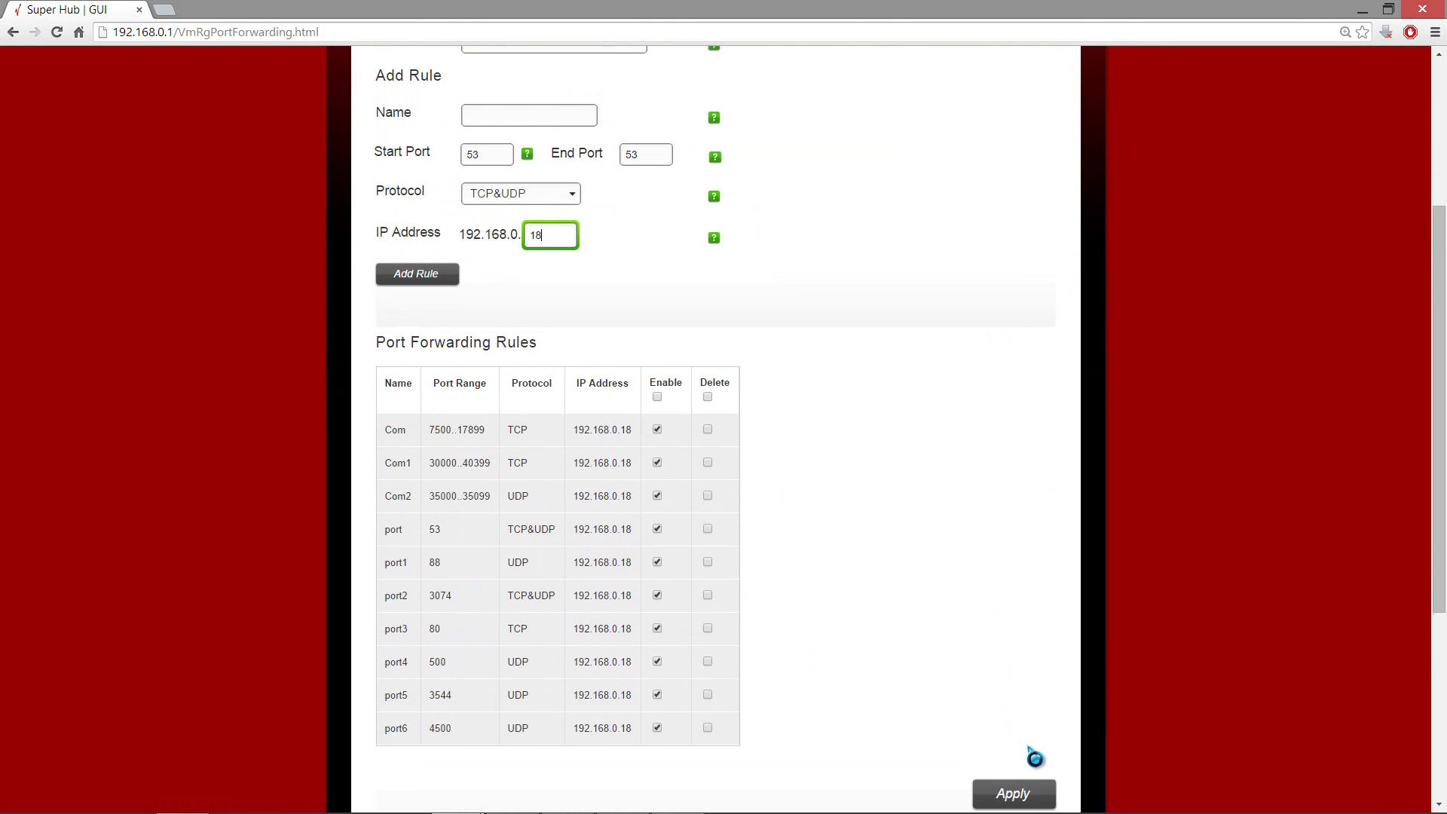
pyautogui.scroll(-2, 1029, 750)
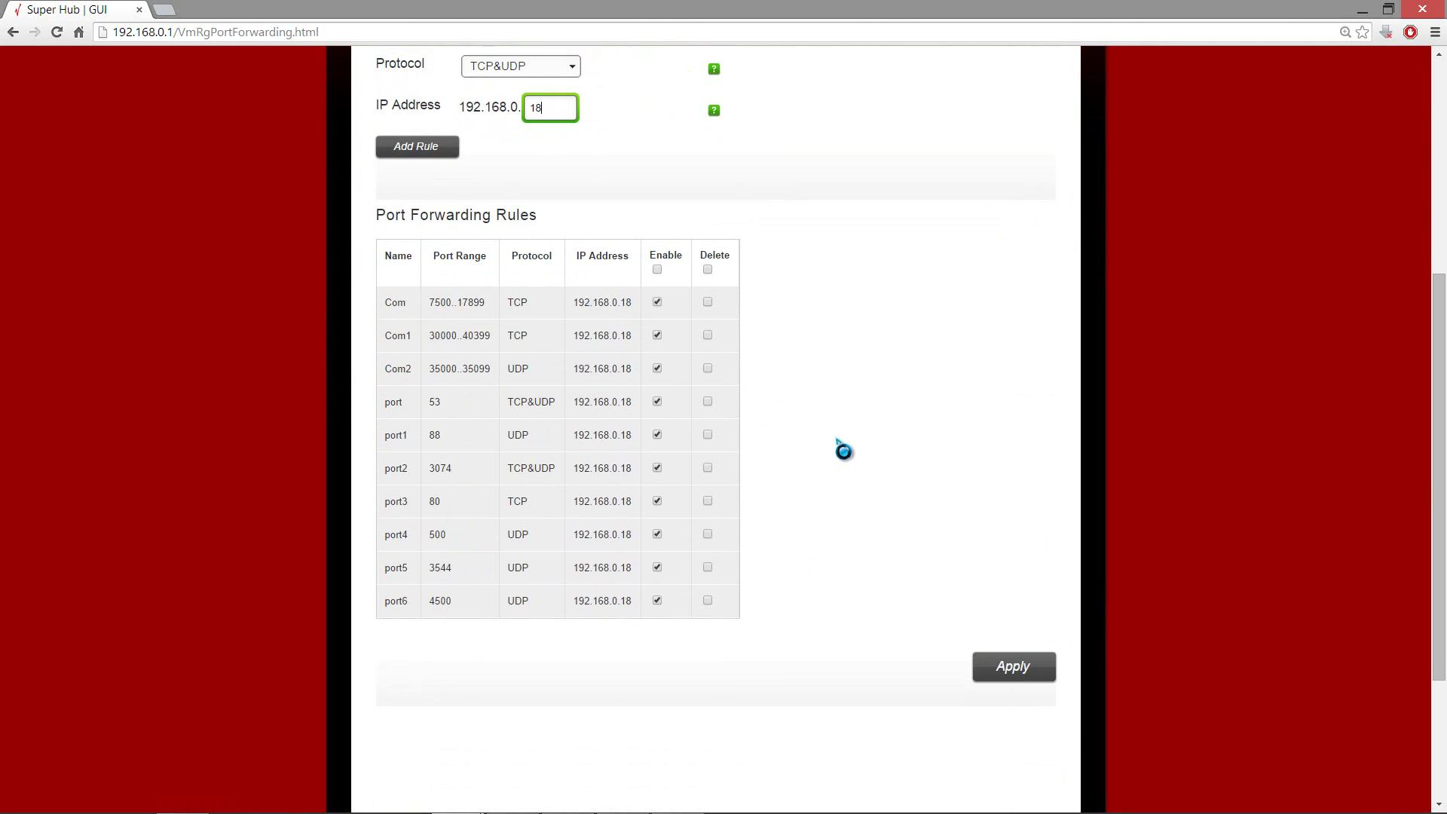
pyautogui.click(1027, 680)
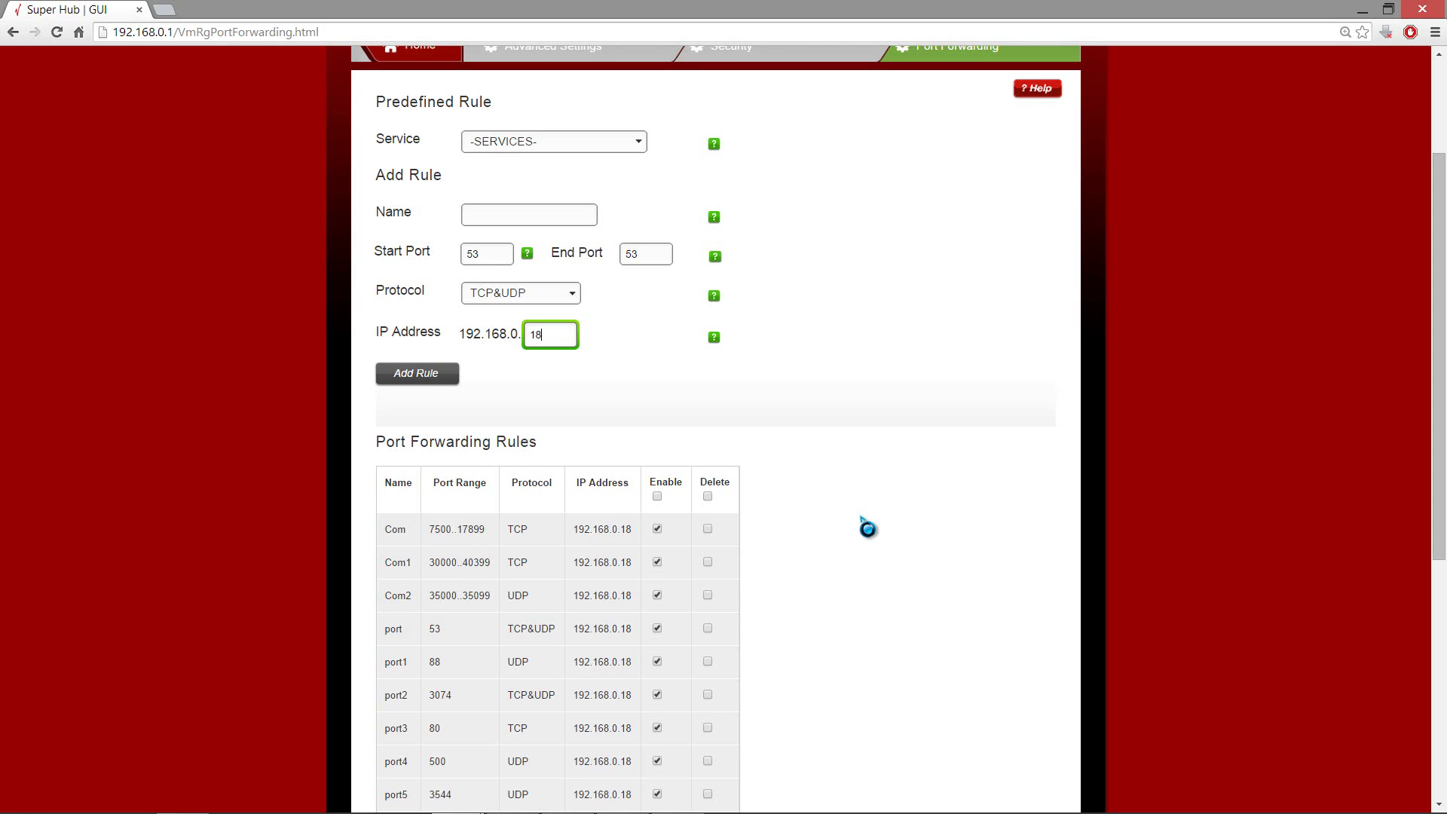
pyautogui.scroll(-3, 867, 526)
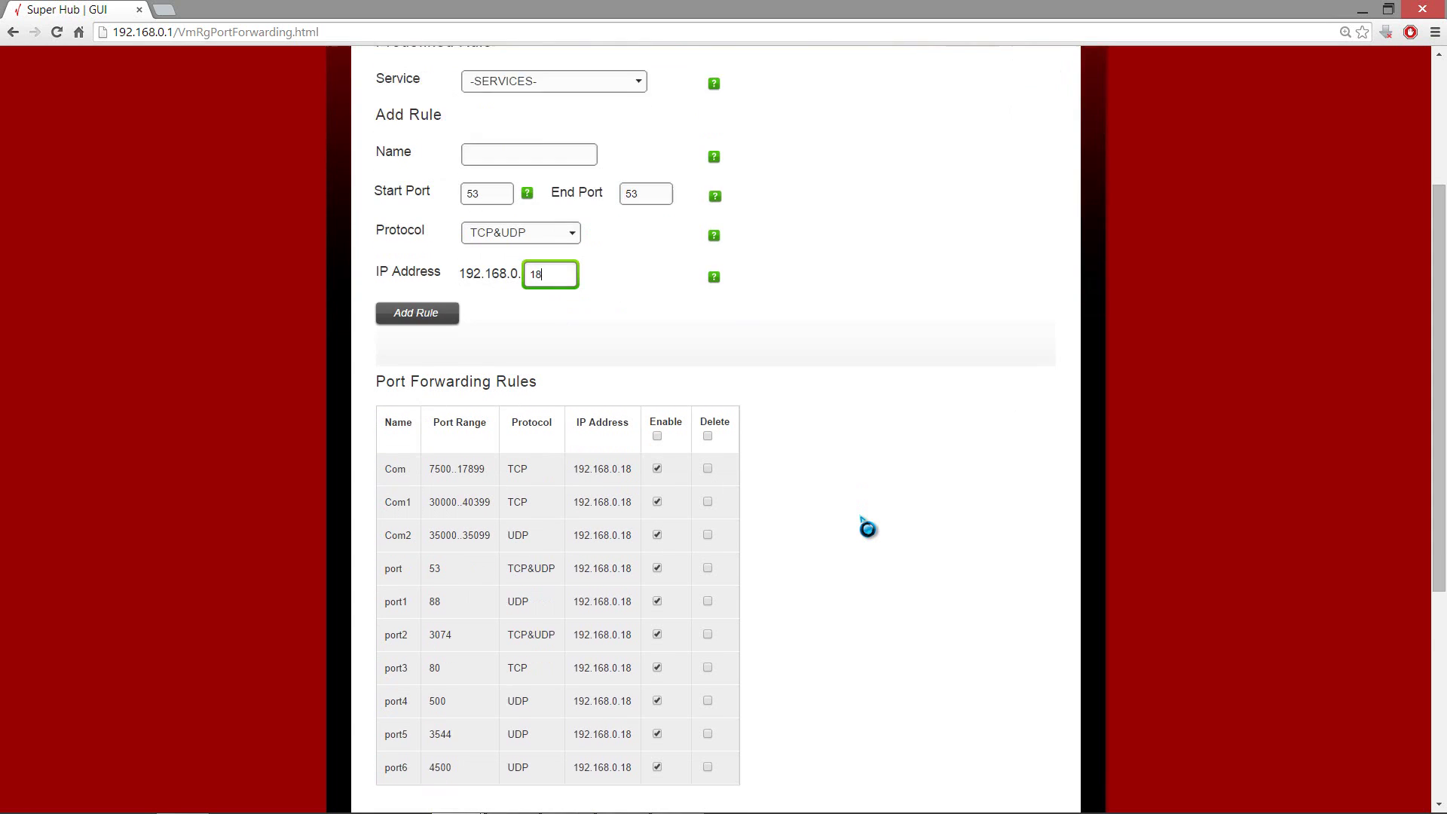